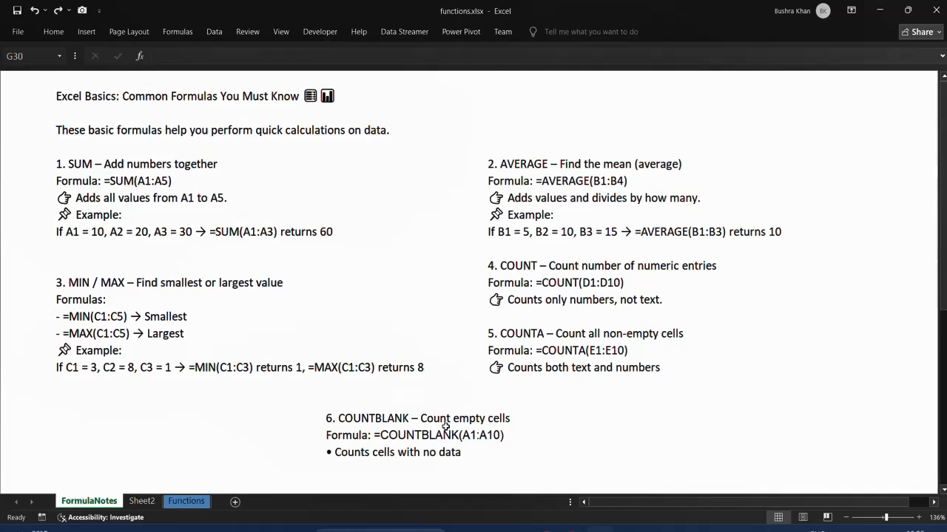
- Open the Sheet2 worksheet containing the product sales table and the formula list
click(129, 504)
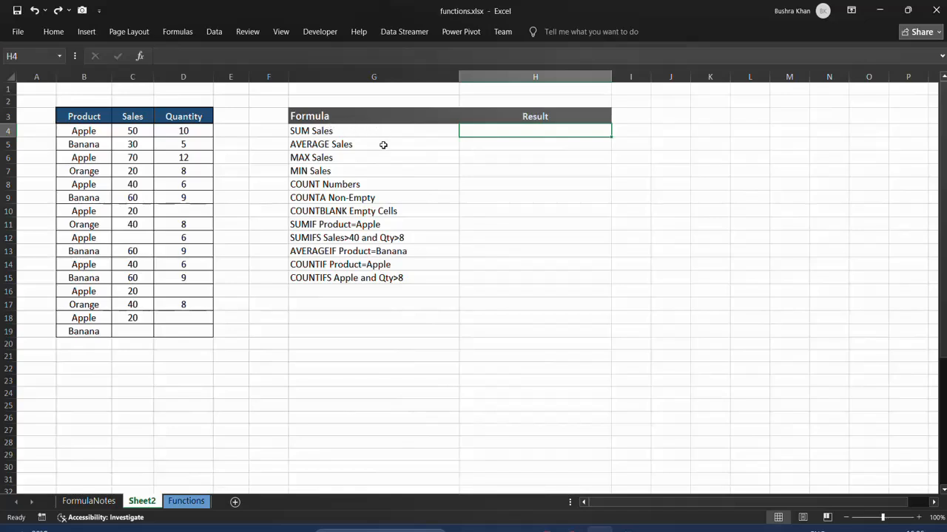
text(=)
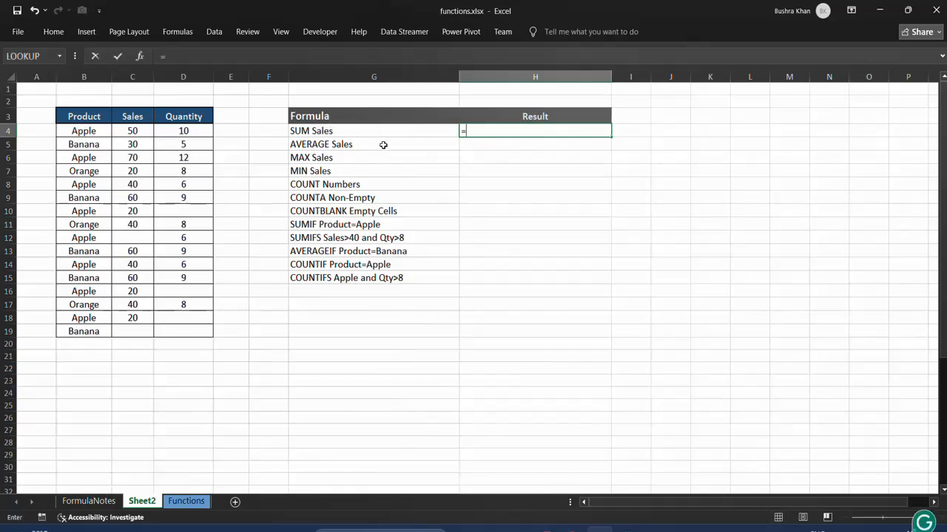
text(sum)
key(Tab)
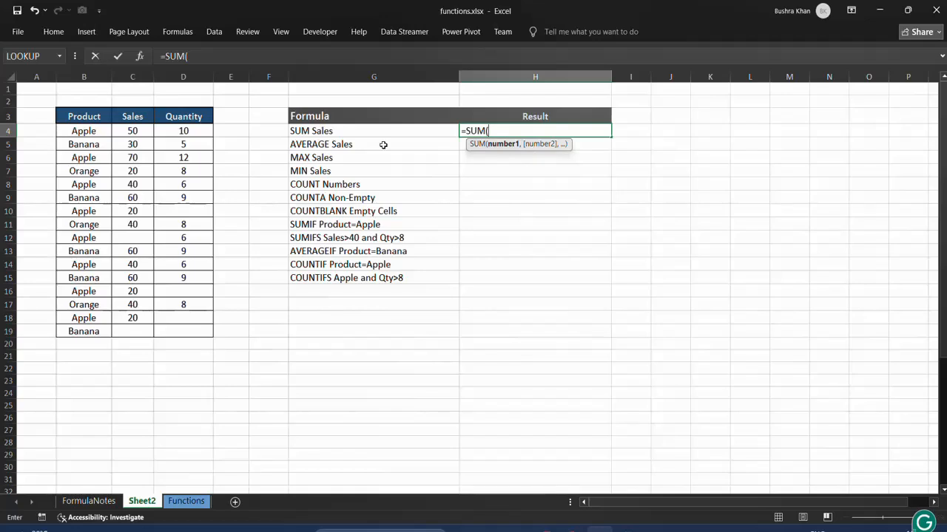
drag(489, 130, 455, 119)
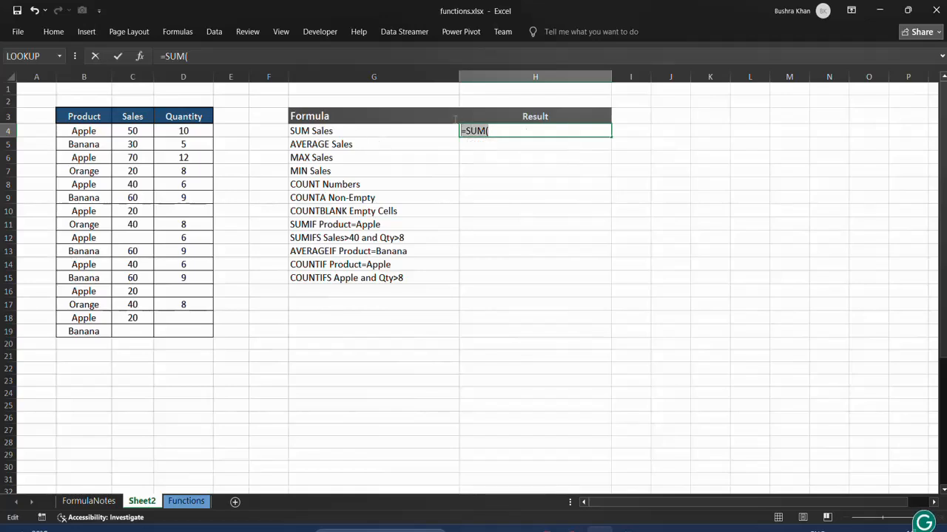
- Enter =SUM(C4:C19) in H4 to total the Sales column
text(=)
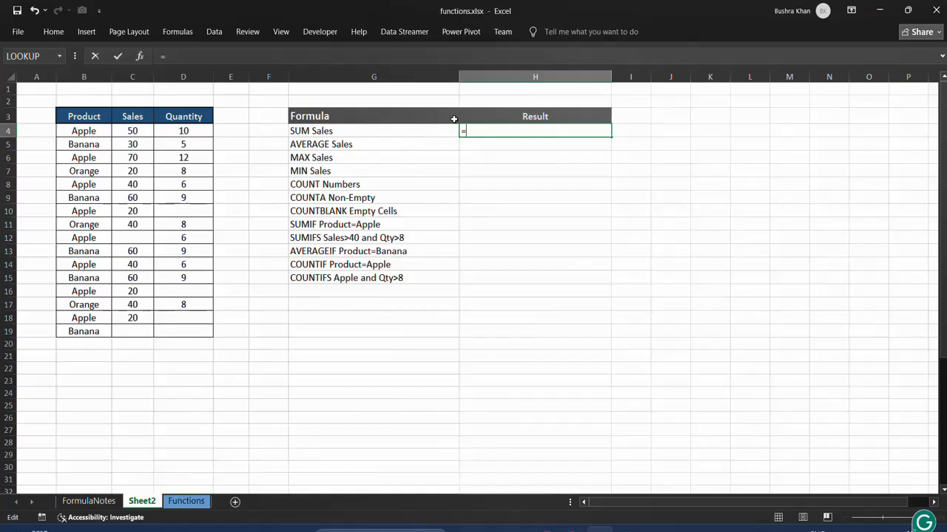
text(sum)
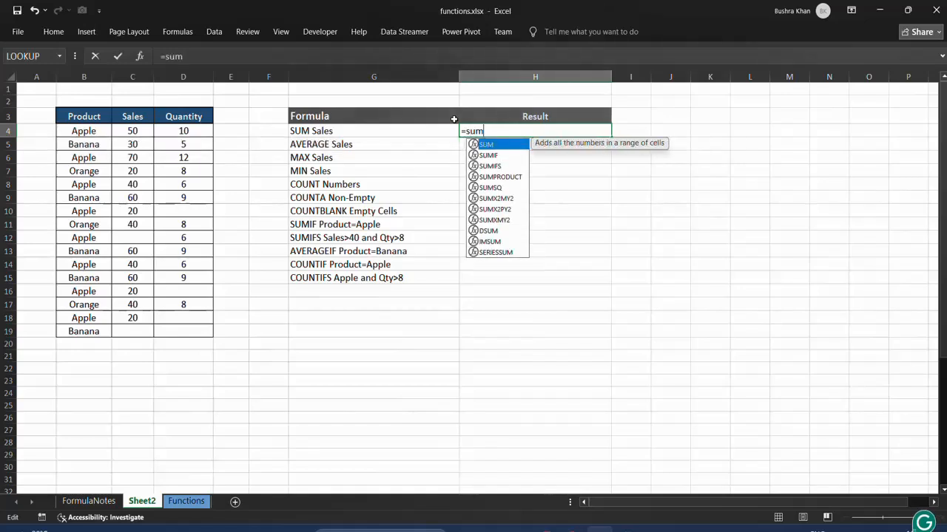
key(Tab)
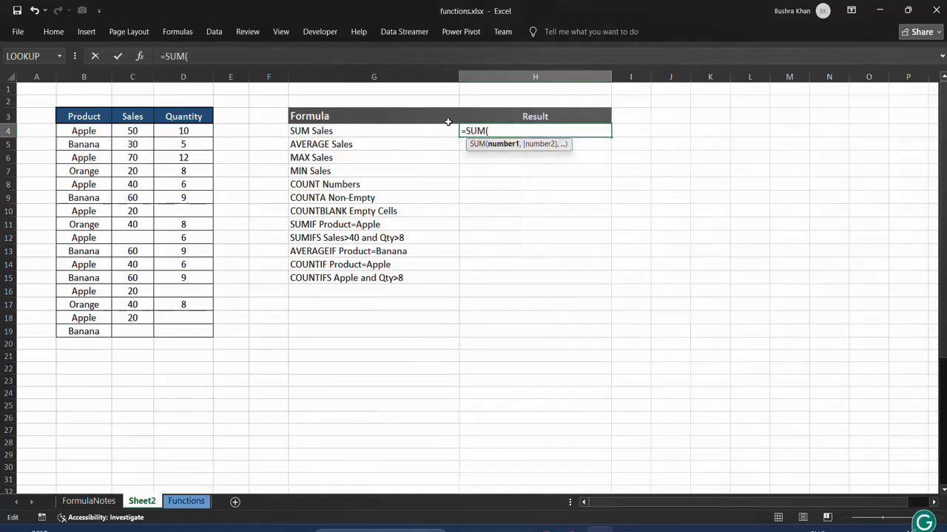
drag(132, 131, 122, 331)
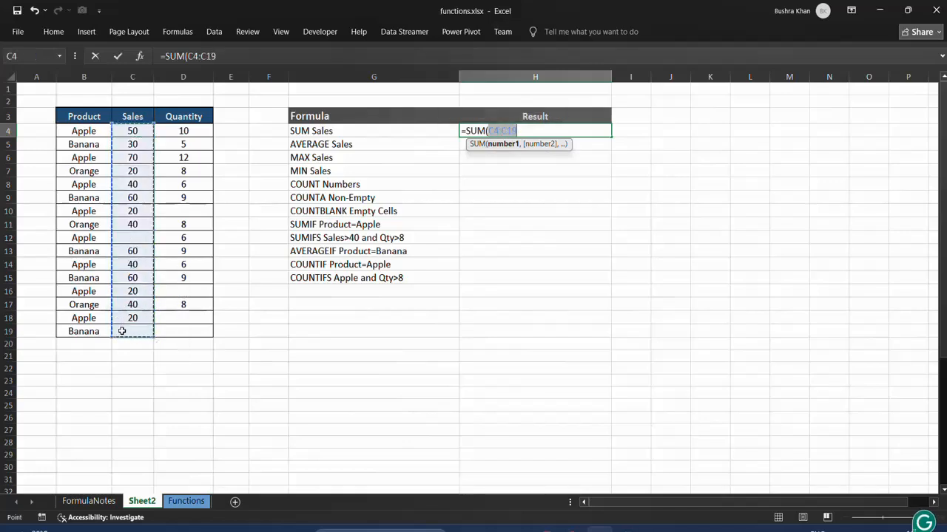
text())
key(Return)
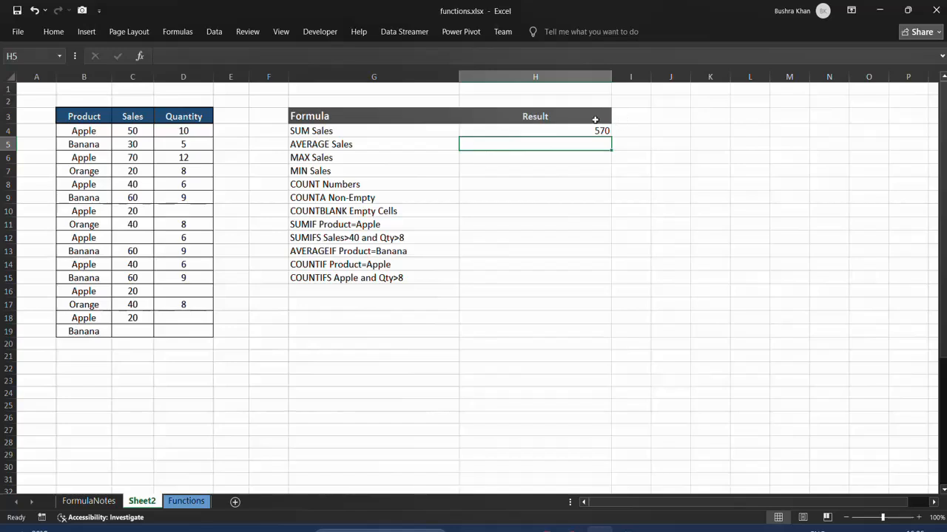
- Review the formula and its referenced range behind the SUM Sales result in H4
click(596, 118)
double_click(593, 119)
click(591, 130)
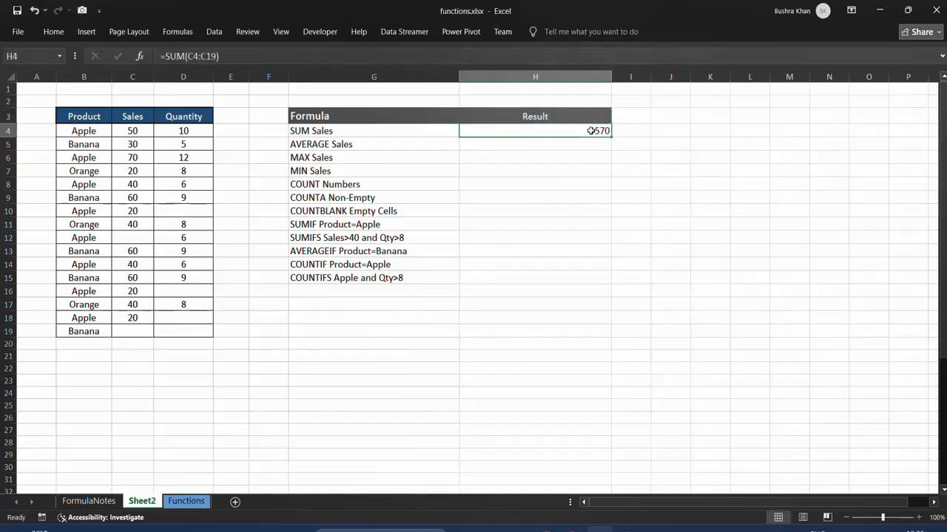
click(561, 144)
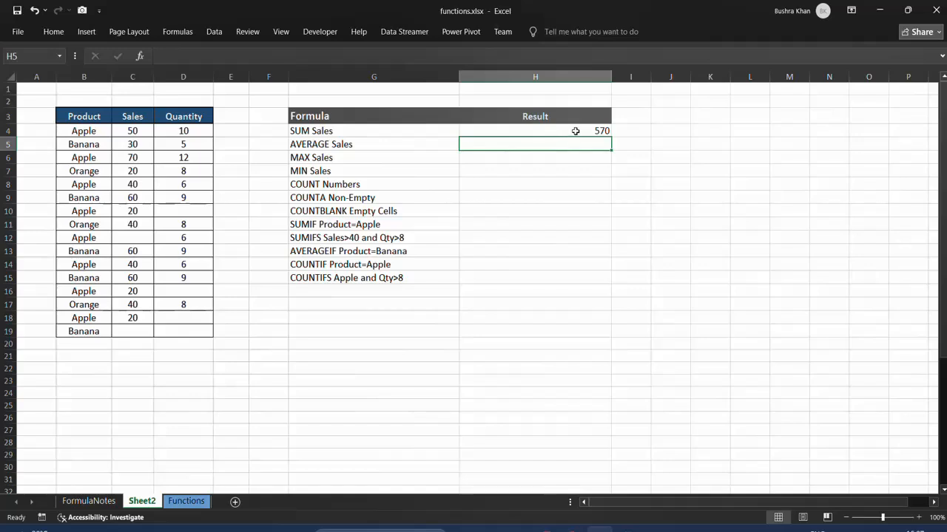
double_click(574, 130)
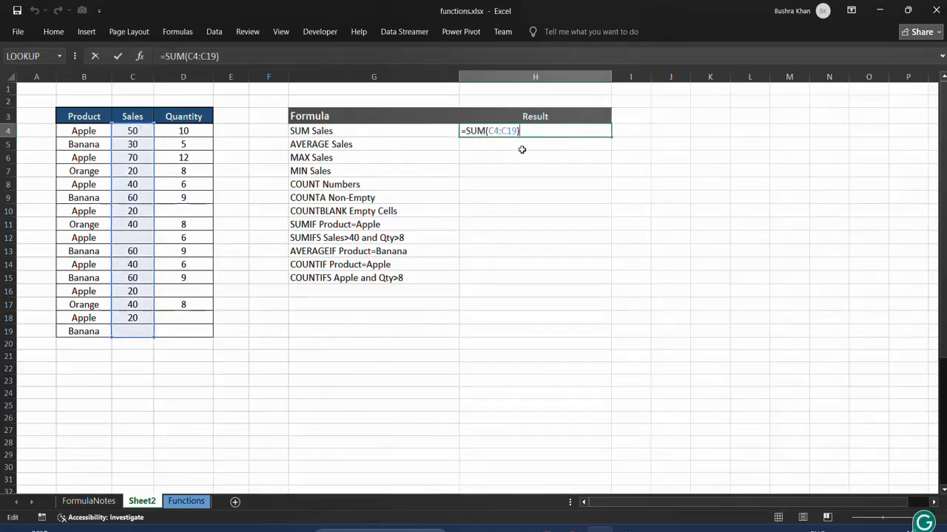
key(Return)
- Enter =AVERAGE(C4:C19) in H5 to average the Sales column
text(=a)
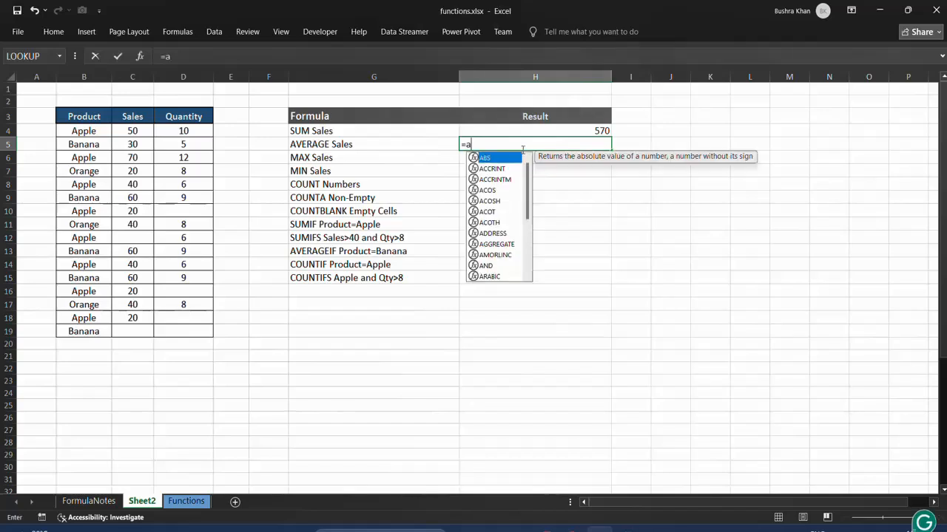
text(ve)
key(Tab)
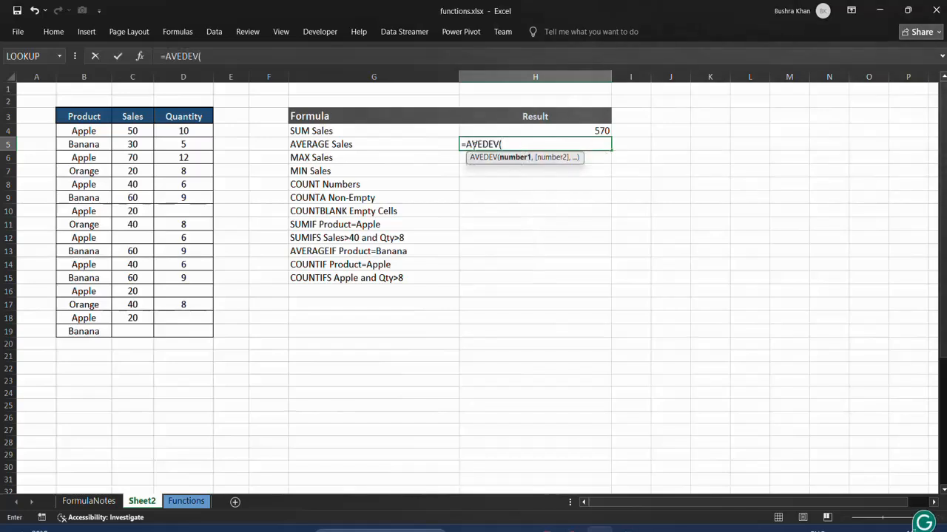
key(BackSpace)
key(BackSpace)
key(BackSpace)
key(BackSpace)
text(r)
key(Tab)
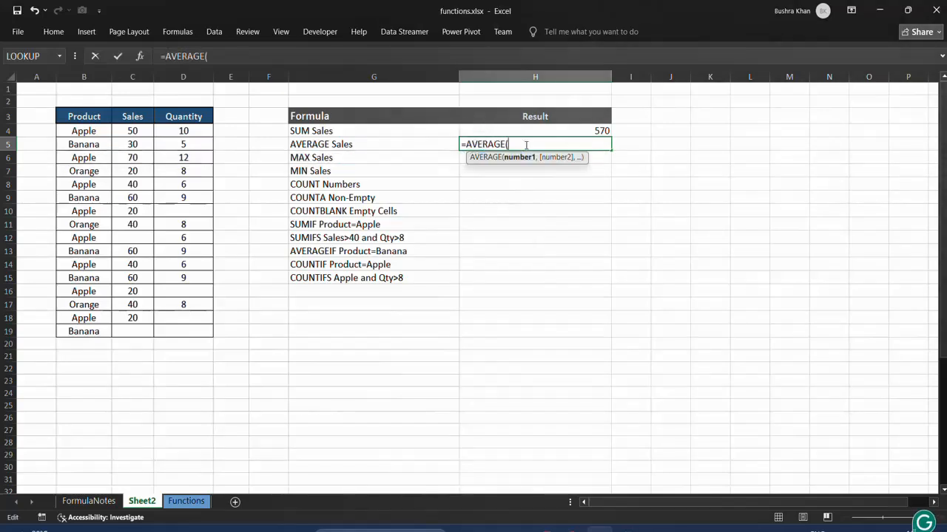
drag(132, 131, 131, 331)
text())
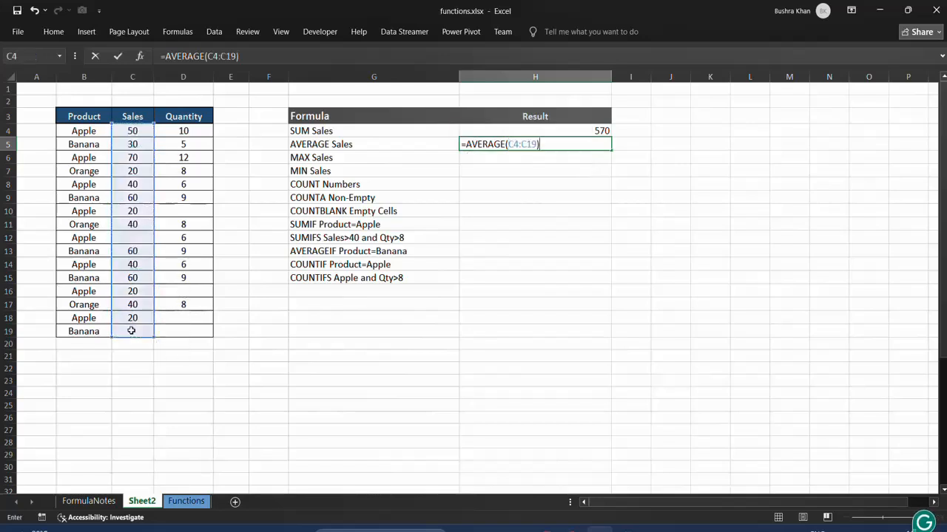
key(Return)
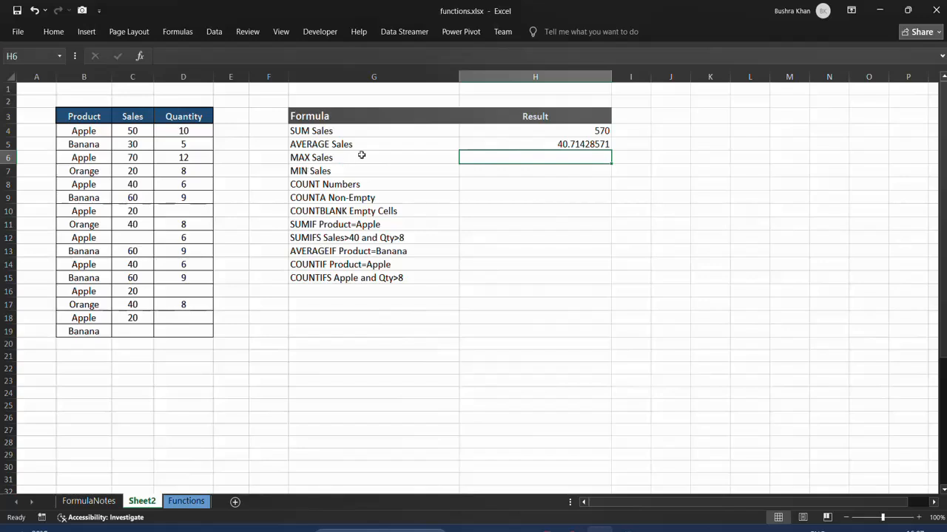
- Enter a MAX formula over C4:C19 in H6 to find the largest Sales value
text(=max)
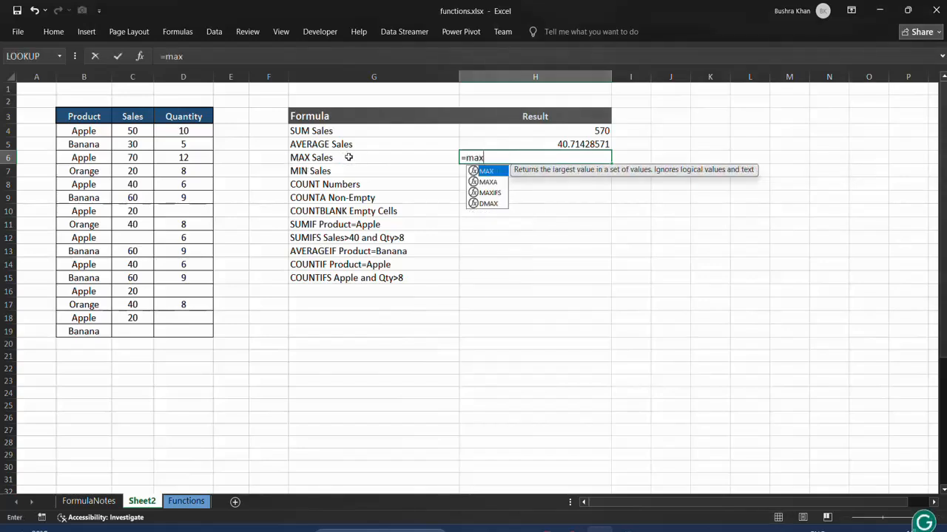
key(Tab)
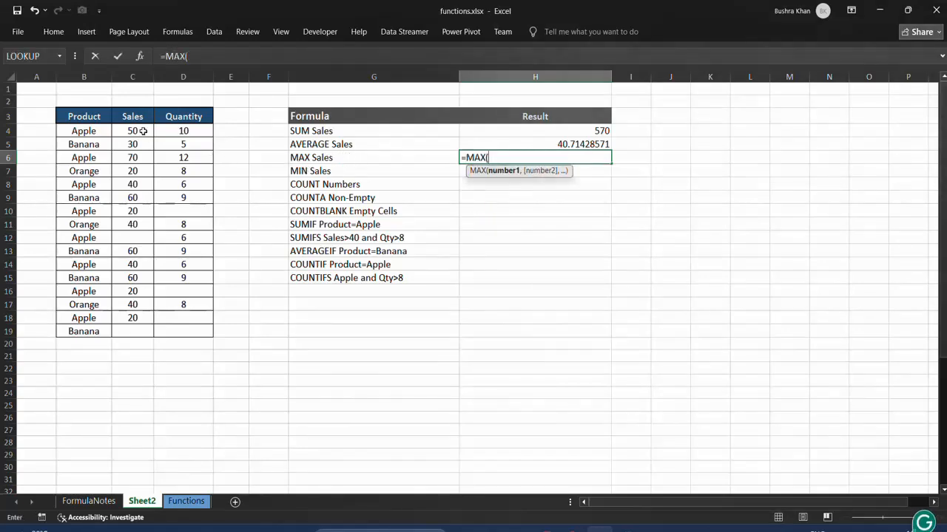
drag(143, 131, 132, 330)
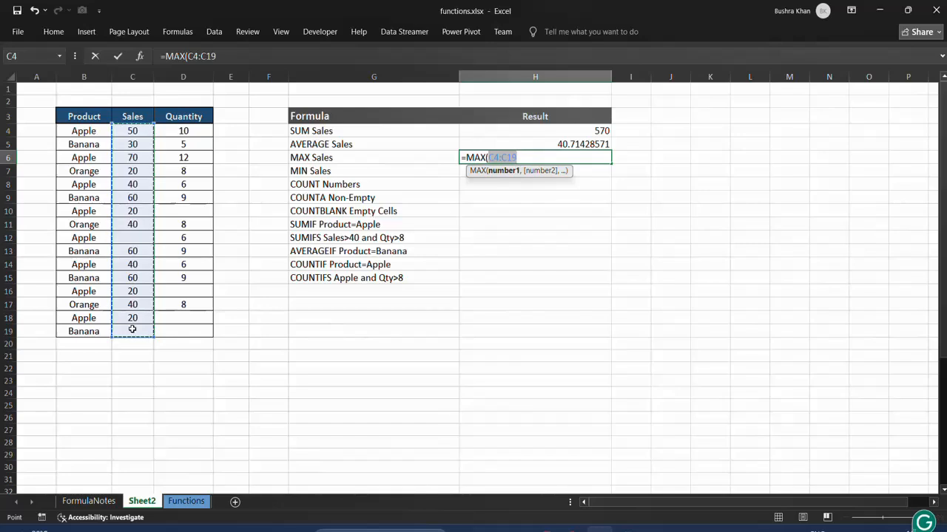
key(Return)
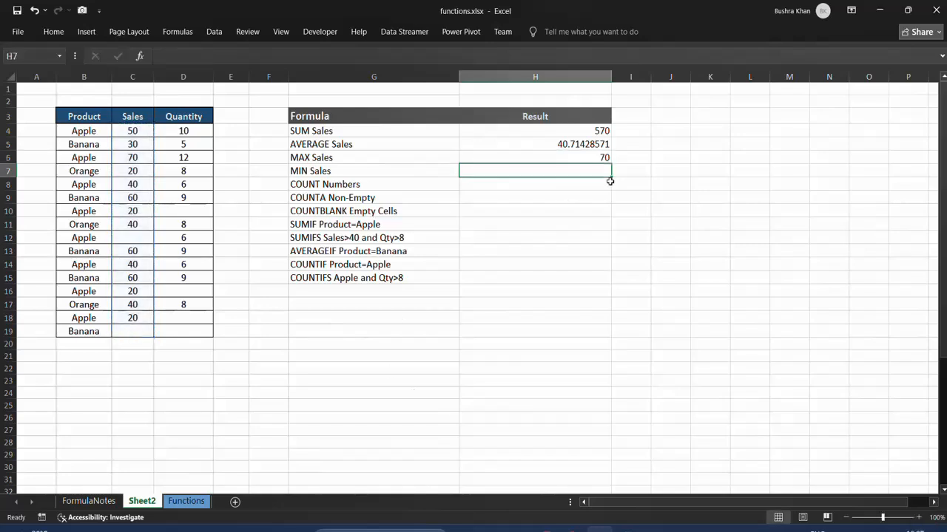
- Enter =MIN(C4:C19) in H7 to find the smallest Sales value
text(=min)
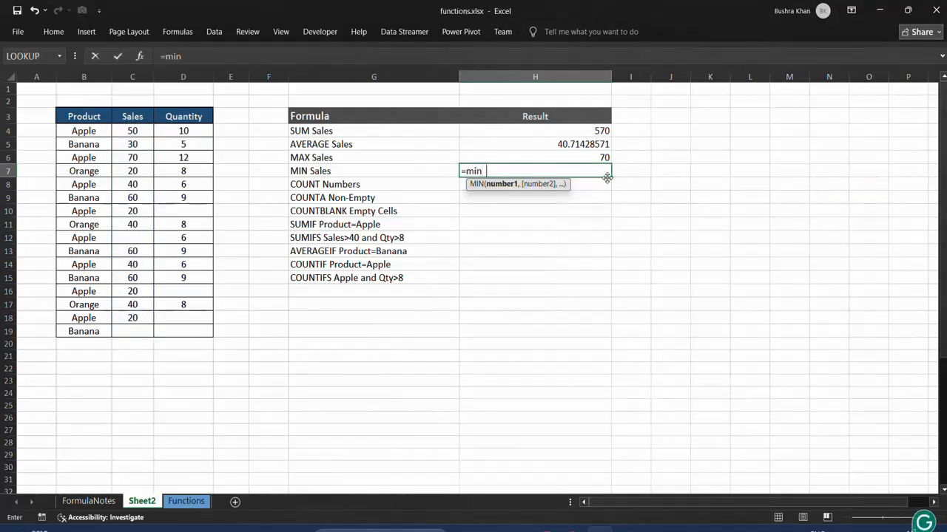
key(Tab)
drag(143, 130, 141, 330)
text())
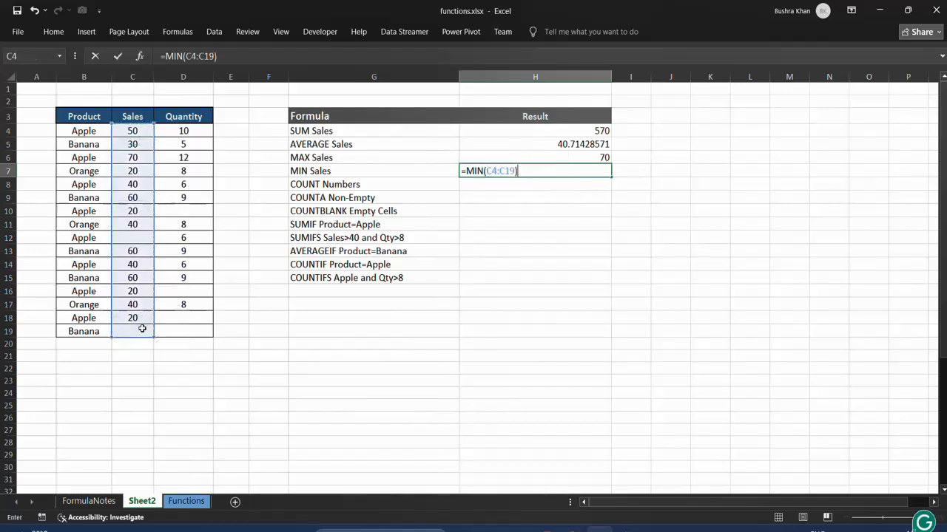
key(Return)
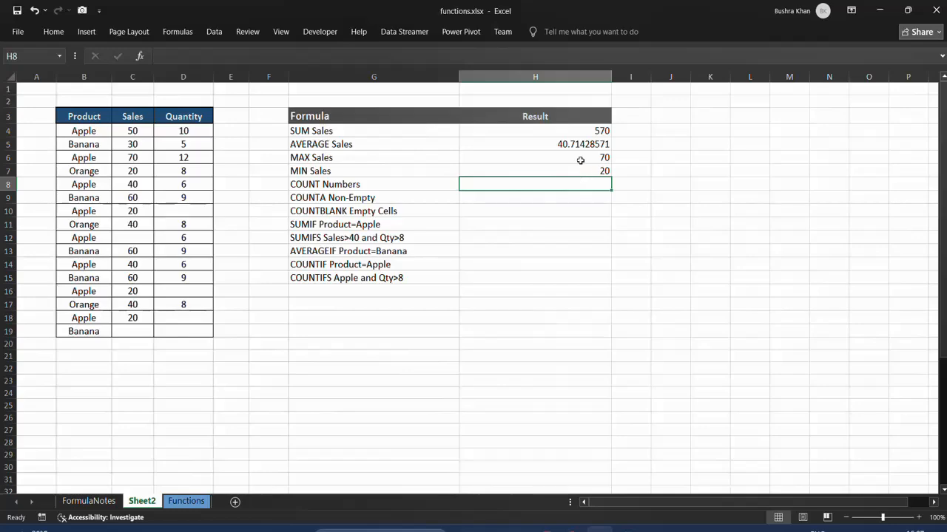
- Enter =COUNT(C4:C19) in H8 to count the numeric entries in the Sales column
scroll(380, 209, up, 3)
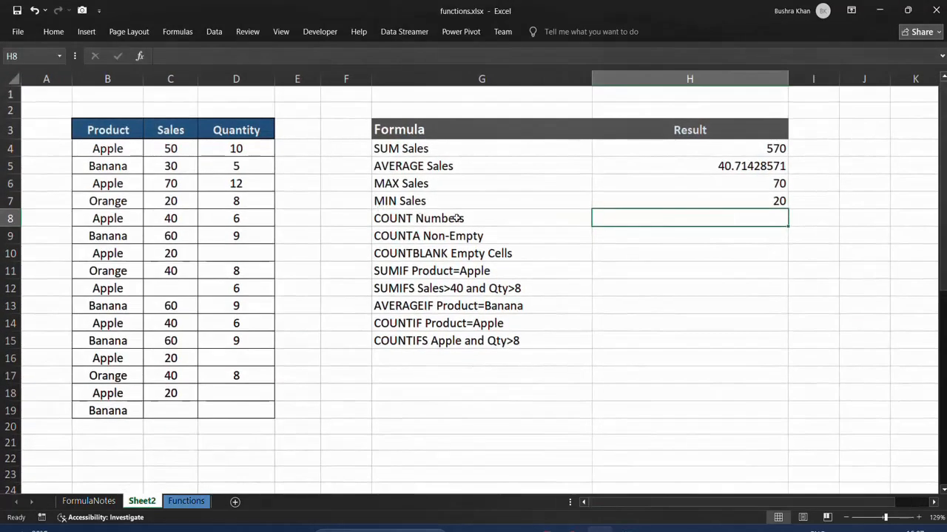
text(=count)
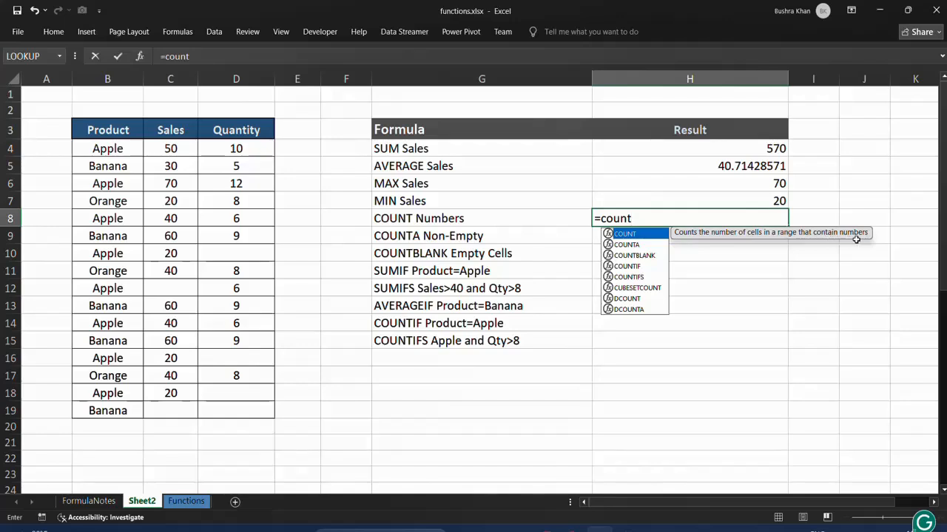
key(Tab)
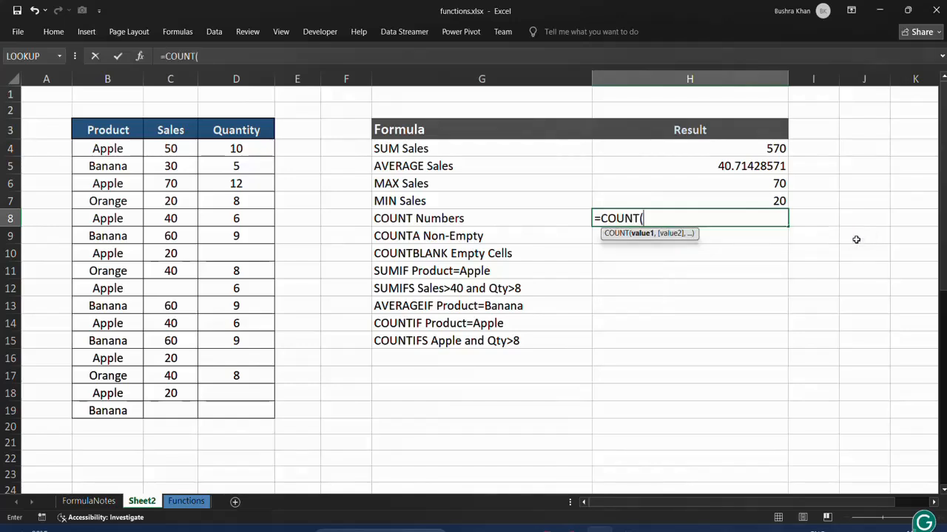
drag(156, 148, 152, 408)
text())
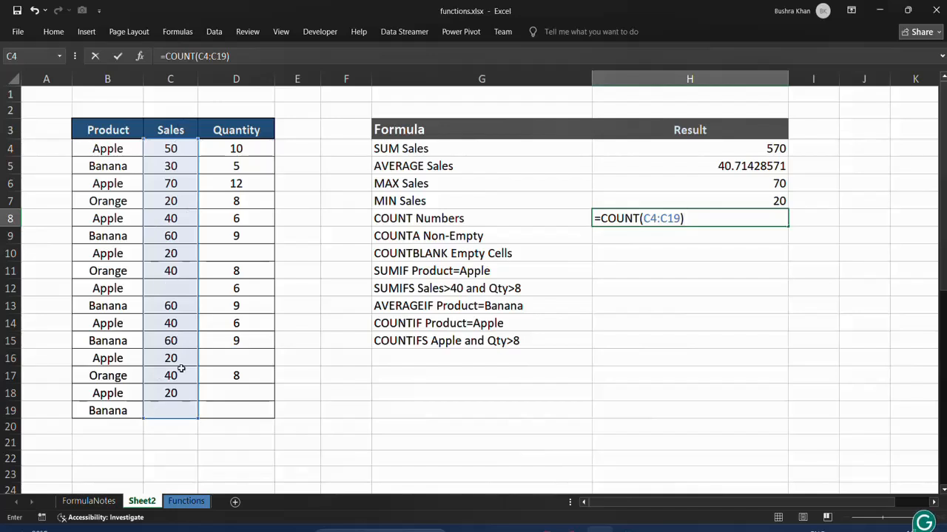
key(Return)
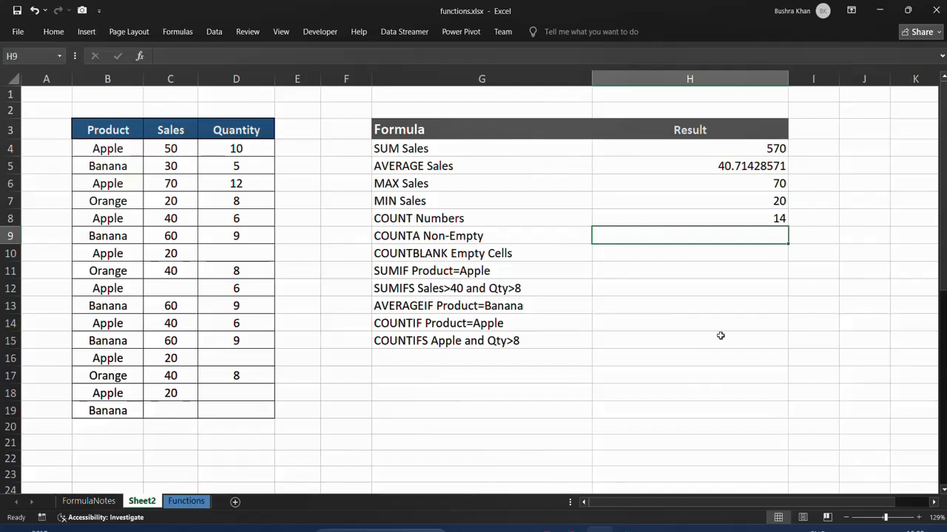
- Enter a COUNT formula over the Product names B4:B19 in I8, beside the COUNT Numbers result
click(811, 224)
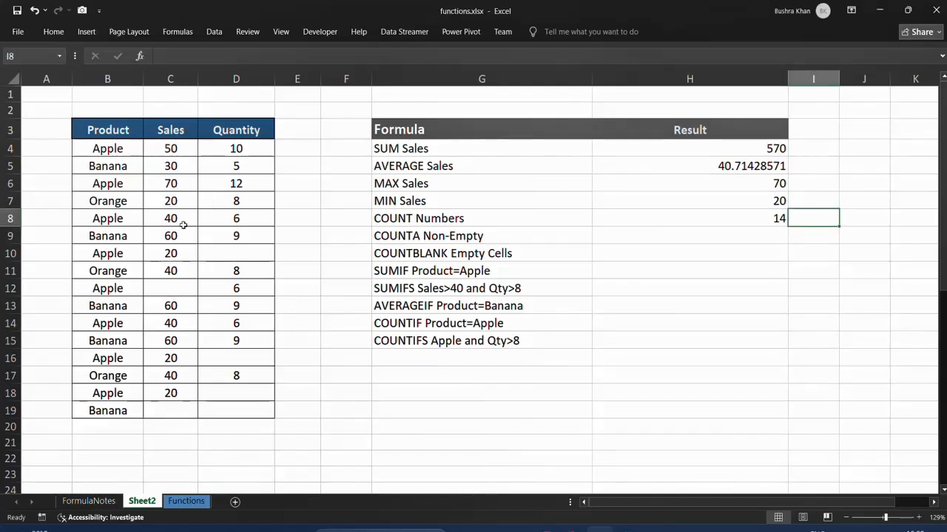
text(=)
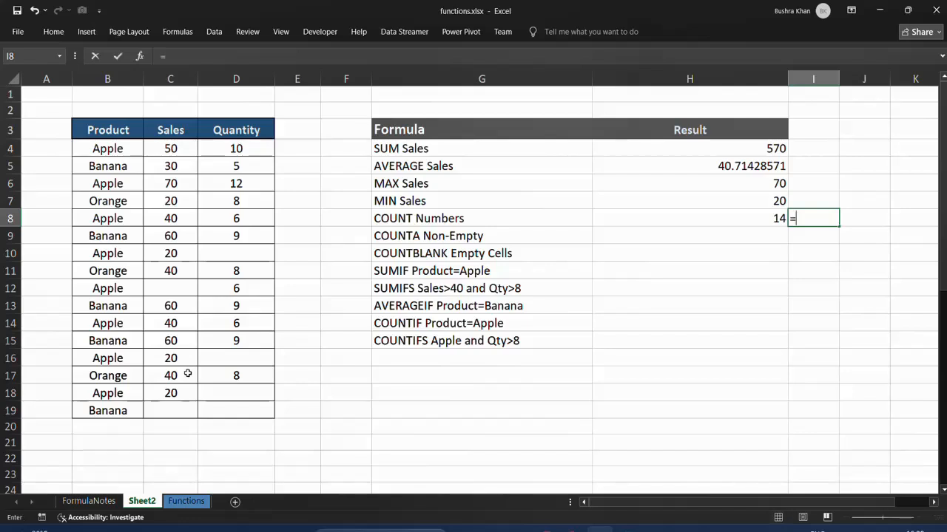
text(count)
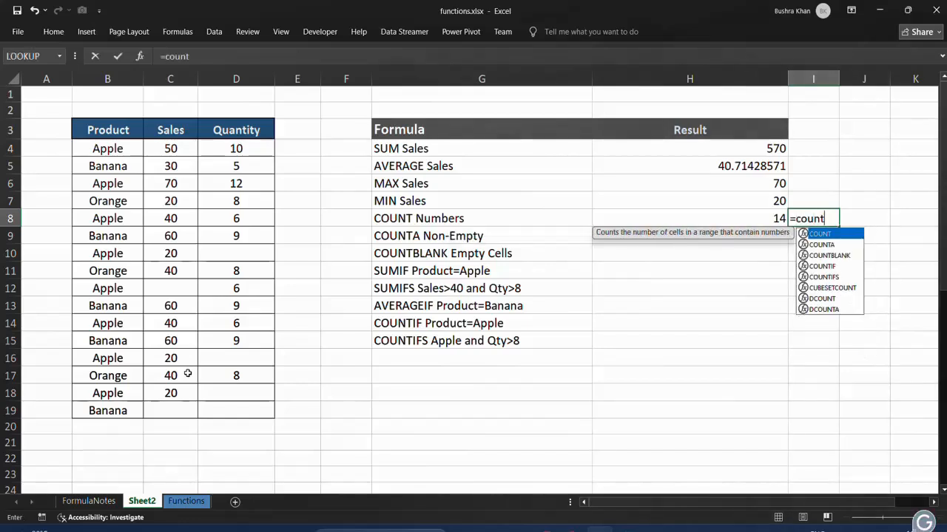
key(Tab)
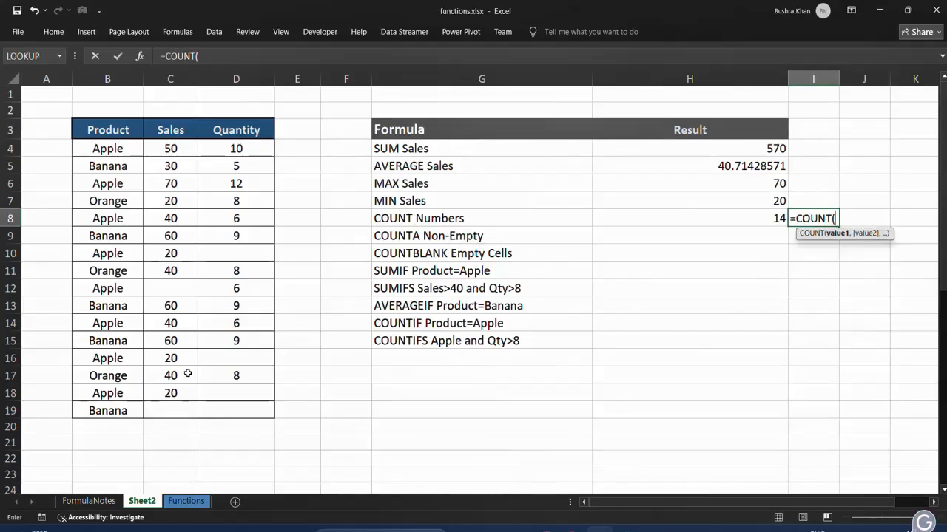
click(117, 148)
drag(116, 149, 116, 414)
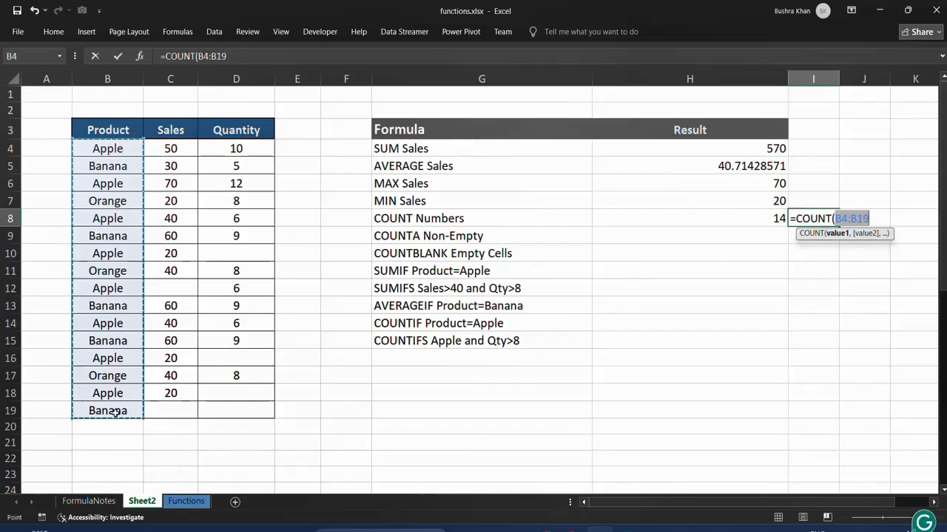
key(Return)
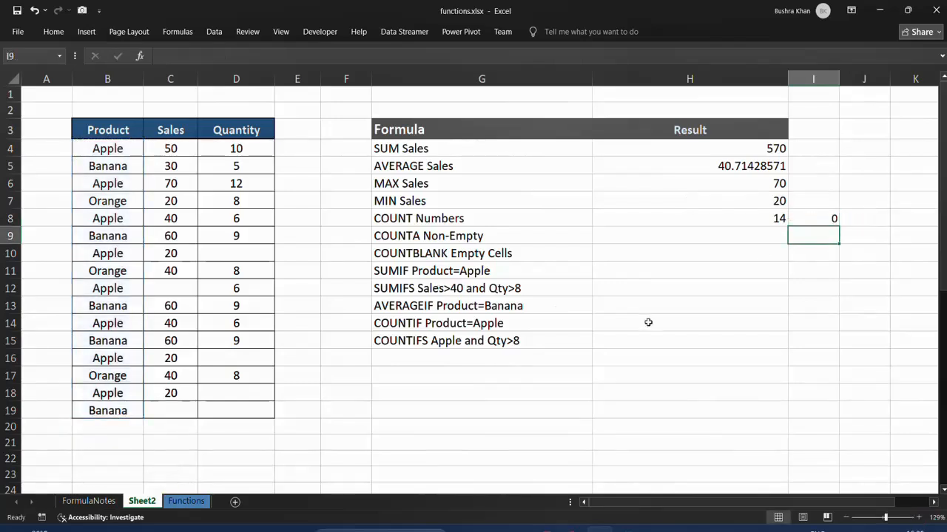
- Enter =COUNTA(C4:C19) in H9 to count the non-empty cells in the Sales column
click(834, 219)
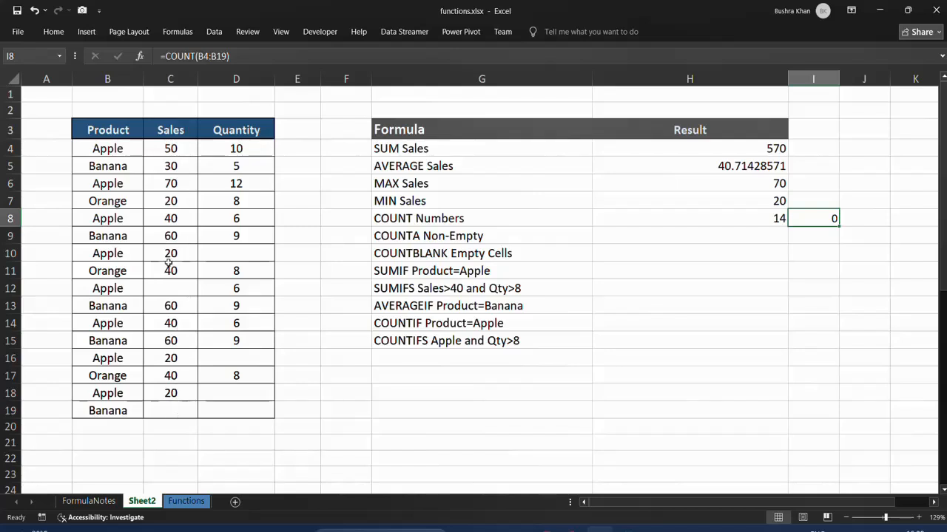
click(769, 218)
click(749, 241)
text(=)
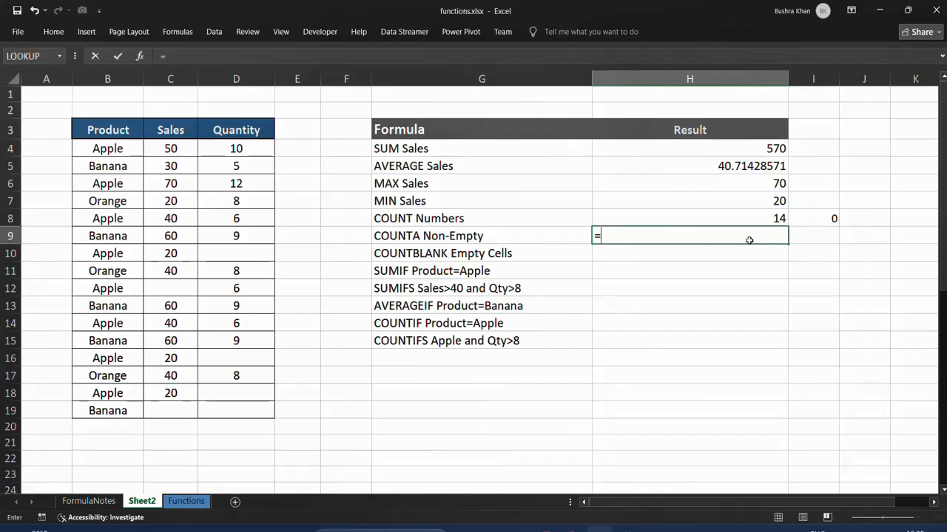
text(count)
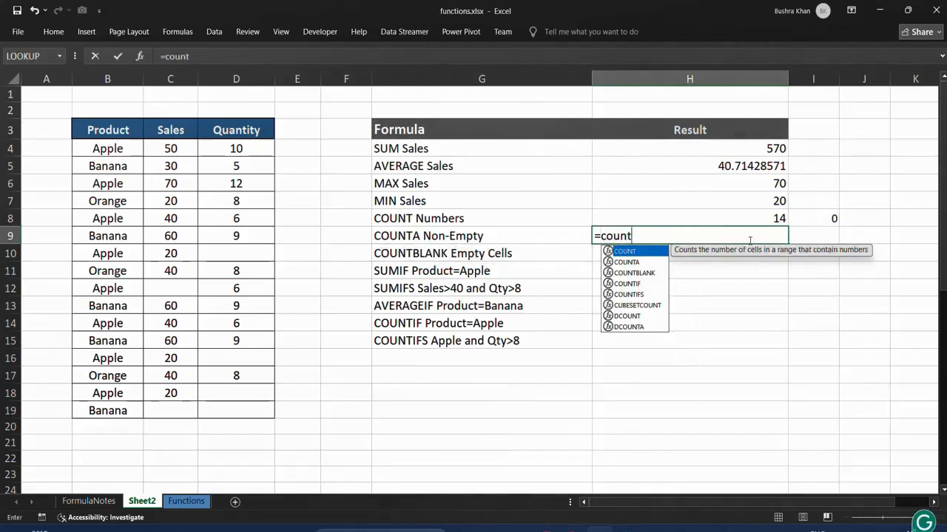
text(a)
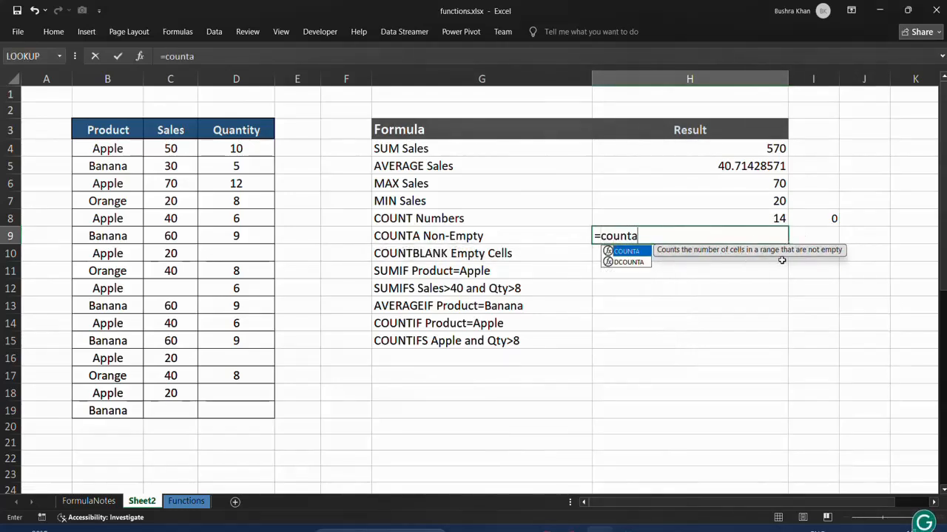
key(Tab)
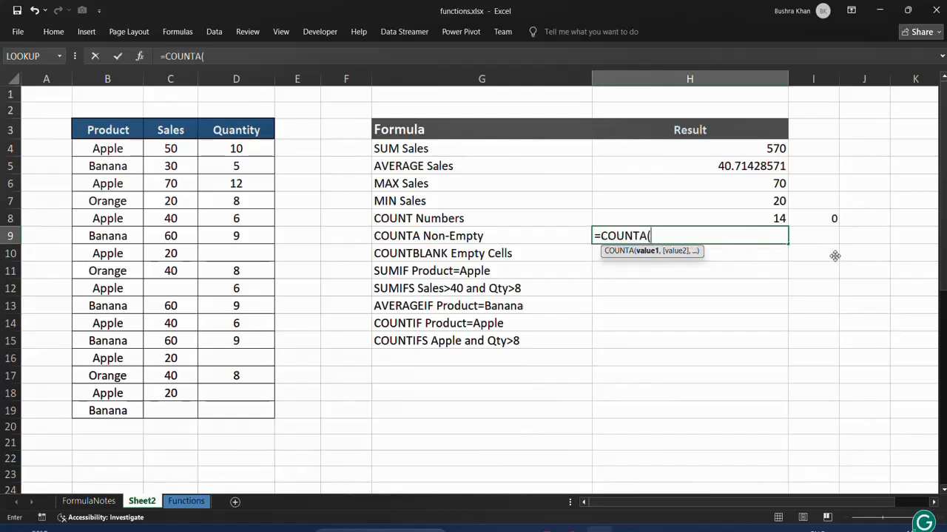
drag(168, 150, 170, 414)
text())
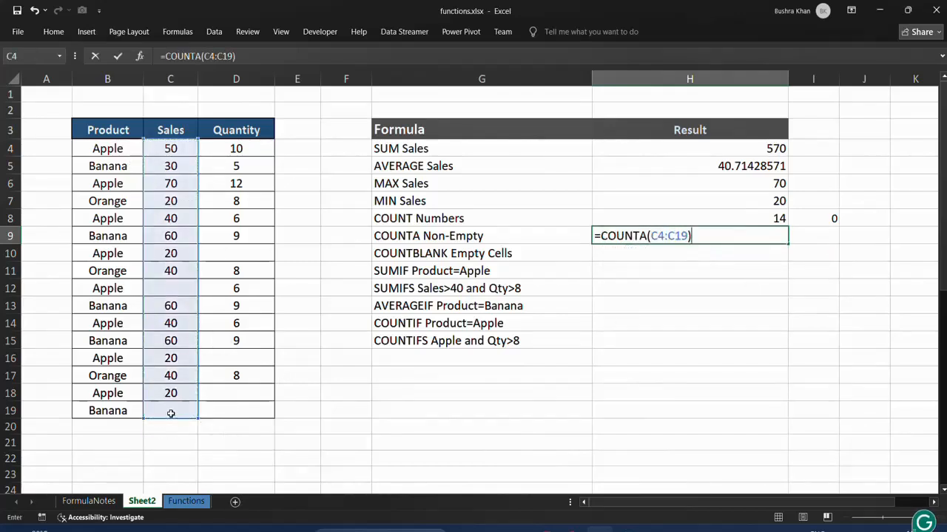
key(Return)
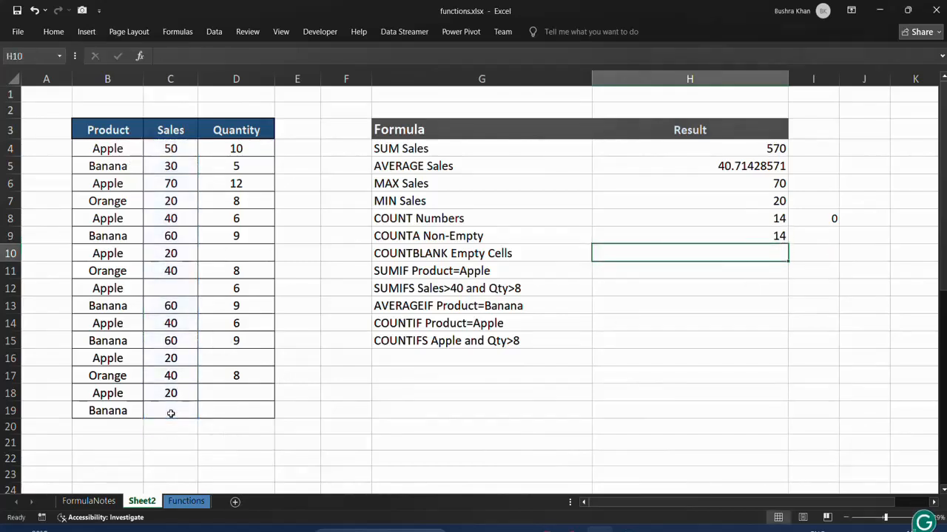
- Enter =COUNTA(B4:B19) in I9 to count the non-empty Product cells beside the Sales result
click(818, 235)
text(=count)
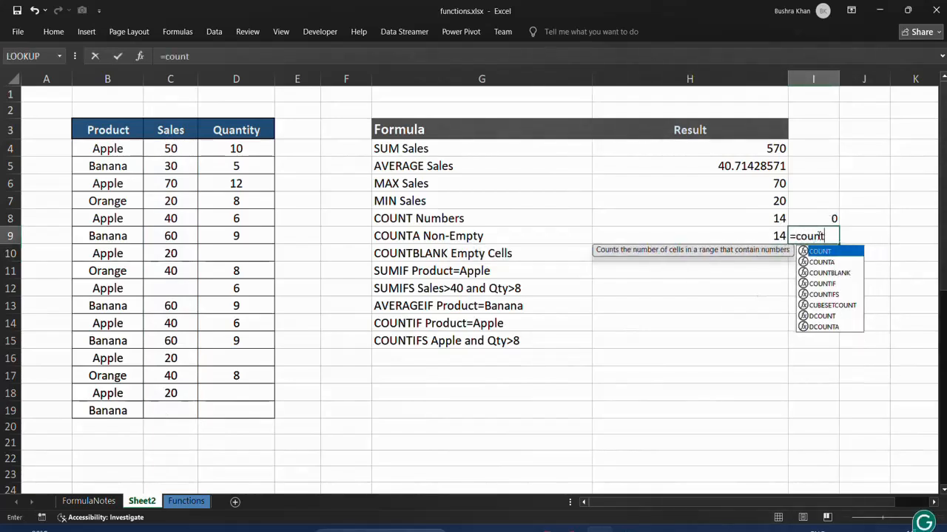
text(a)
key(Tab)
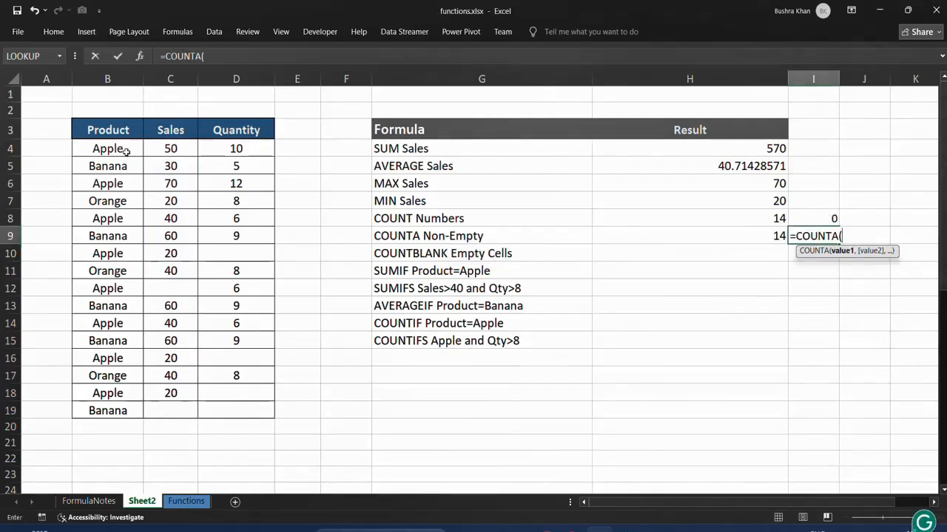
drag(110, 149, 126, 413)
text())
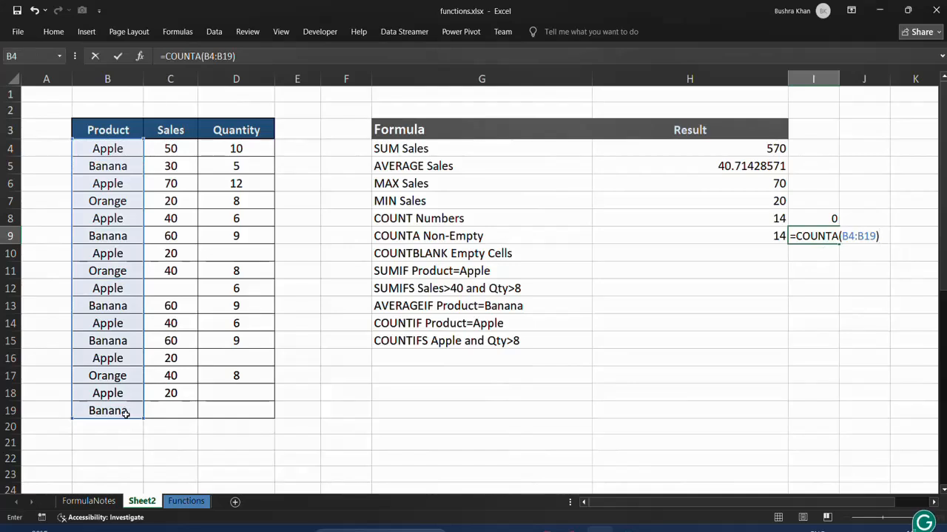
key(Return)
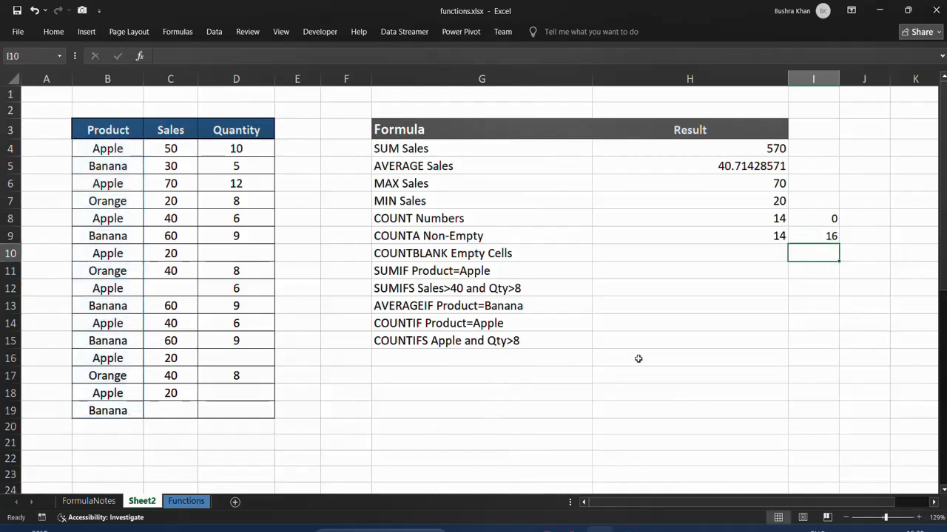
- Compare the filled Product range B4:B19 with the empty Sales cells C12 and C19, and check the COUNTA formula in H9
drag(104, 148, 107, 413)
click(176, 287)
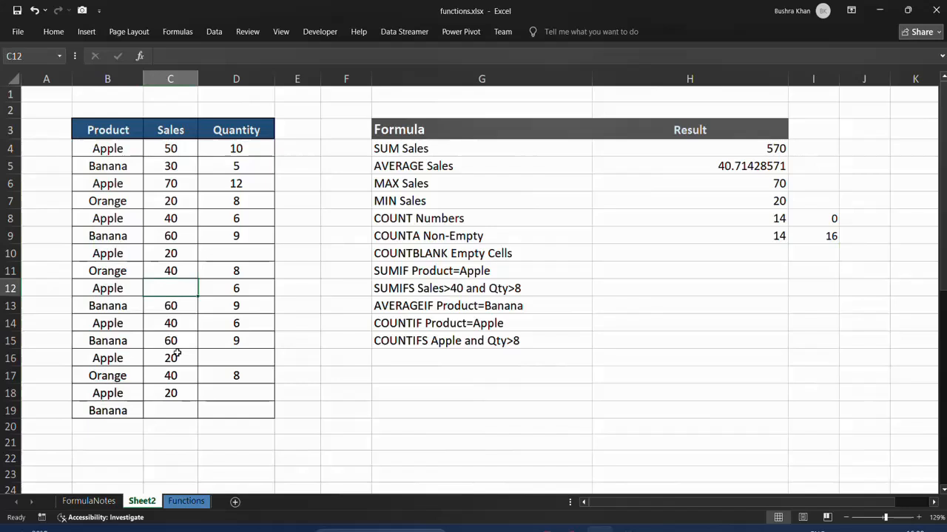
click(178, 399)
click(177, 408)
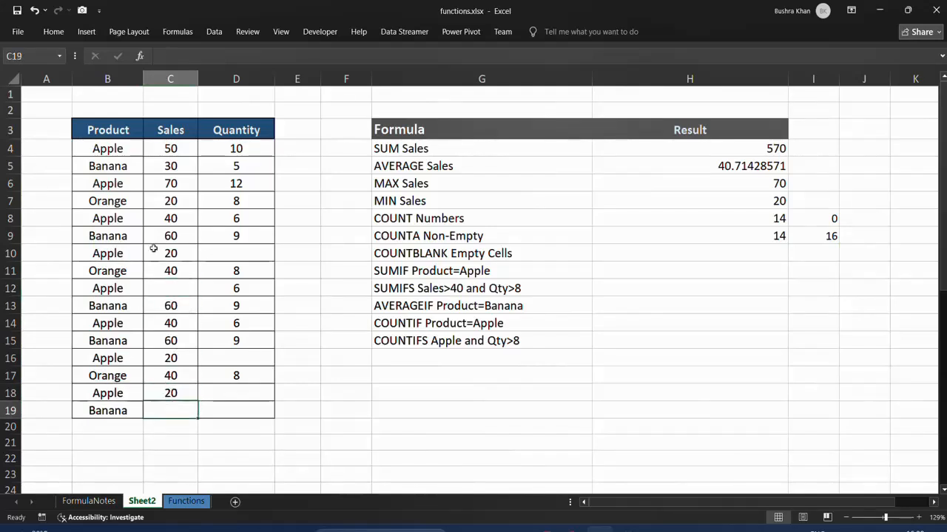
drag(110, 155, 95, 412)
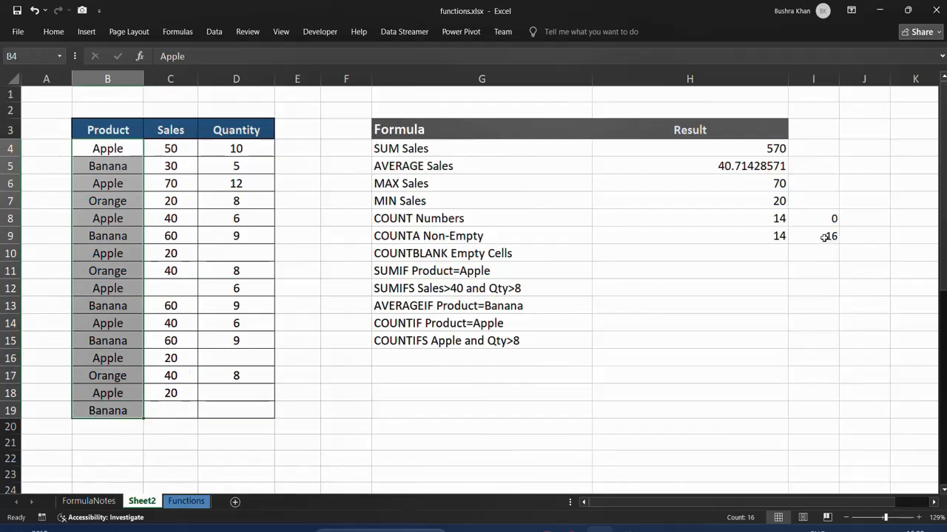
click(756, 238)
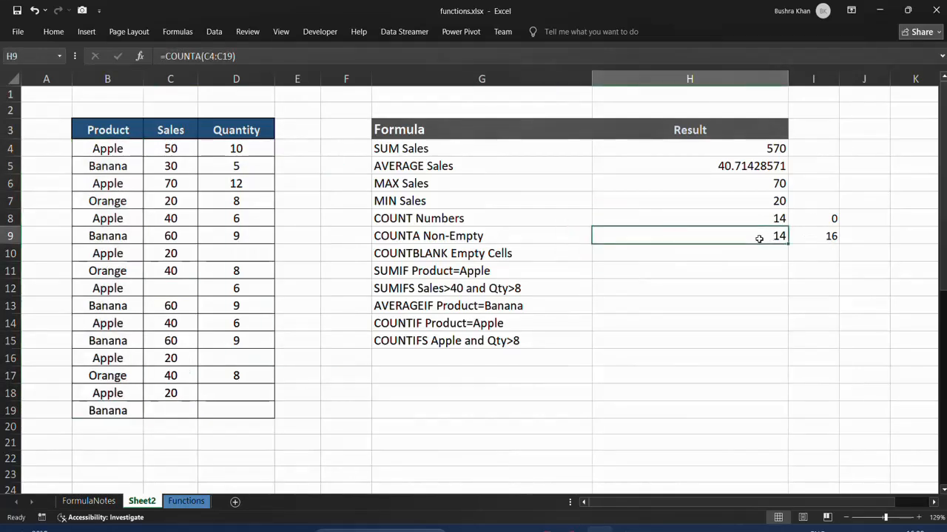
- Enter =COUNTBLANK(C4:C19) in H10 to count the empty cells in the Sales column
click(720, 264)
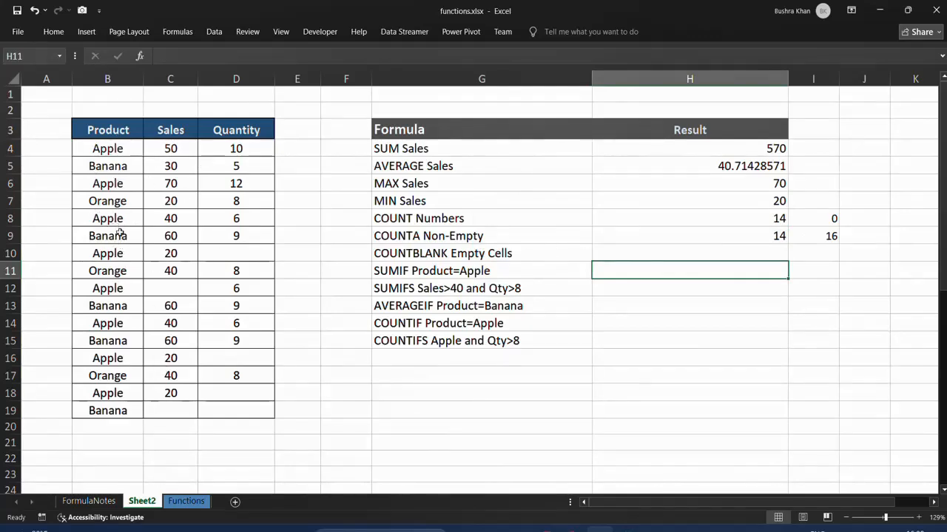
click(676, 247)
text(=)
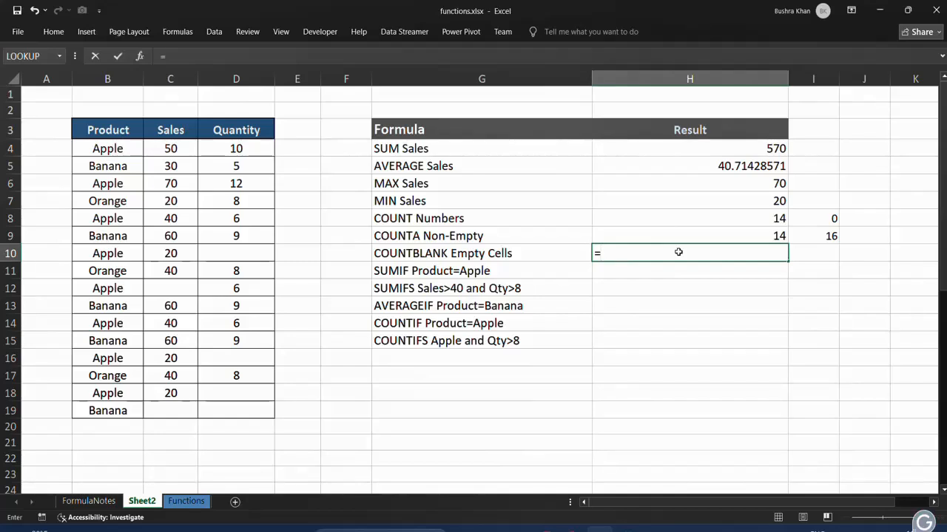
text(countB)
key(Tab)
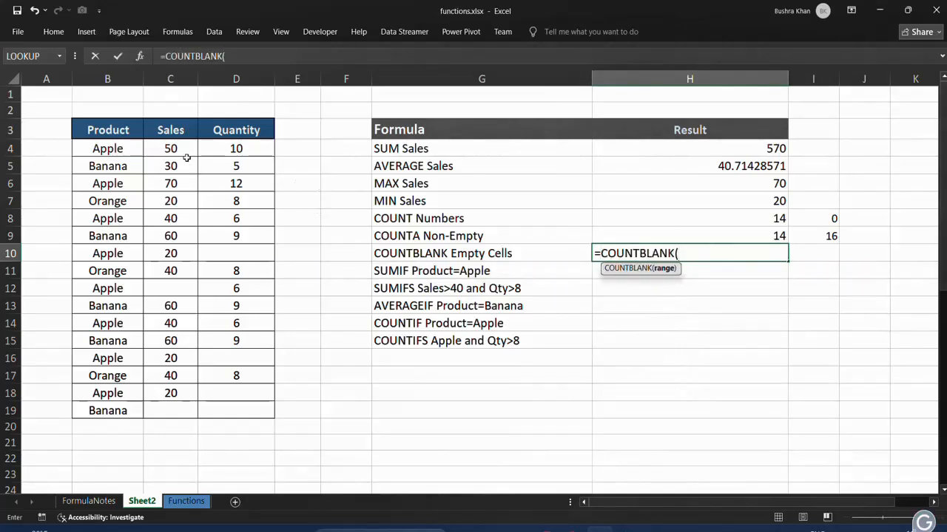
drag(184, 152, 191, 414)
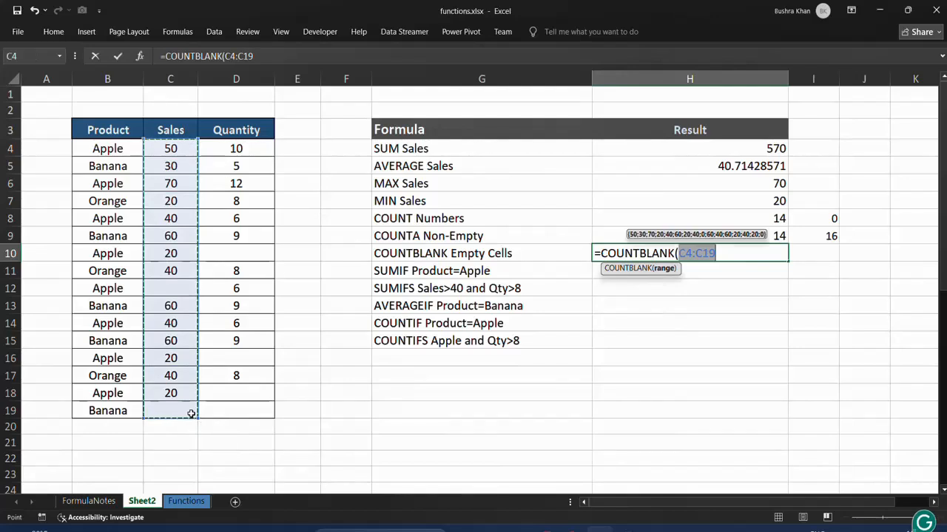
text())
key(Return)
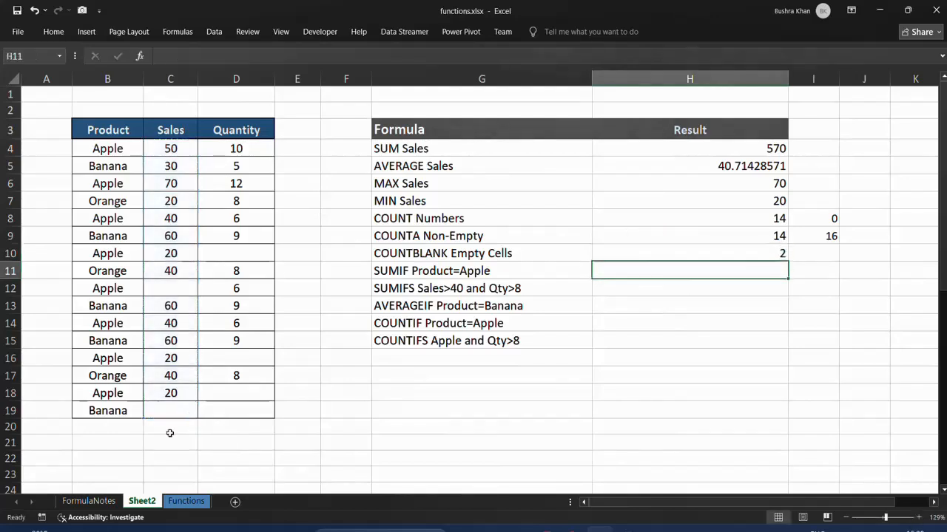
- Change the range of the COUNTBLANK formula in H10 to the Quantity cells D4:D19
double_click(738, 250)
click(680, 253)
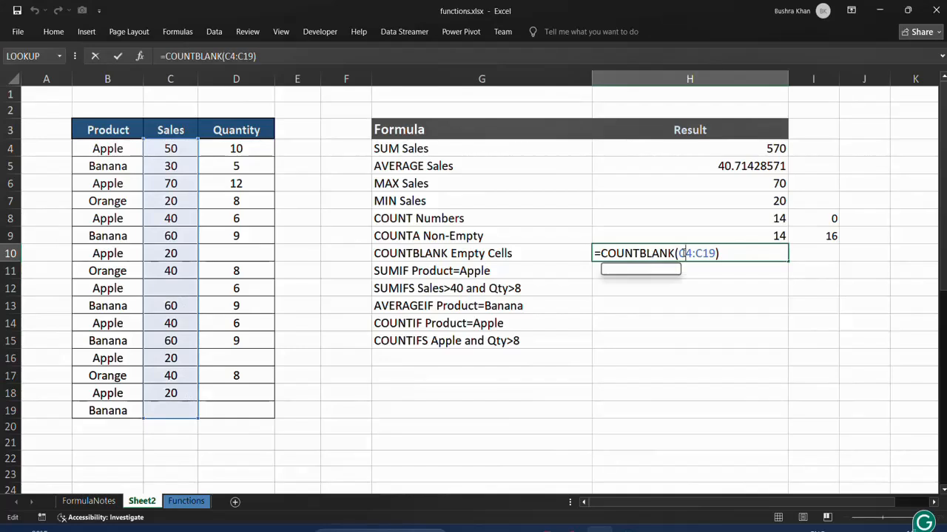
drag(679, 253, 687, 253)
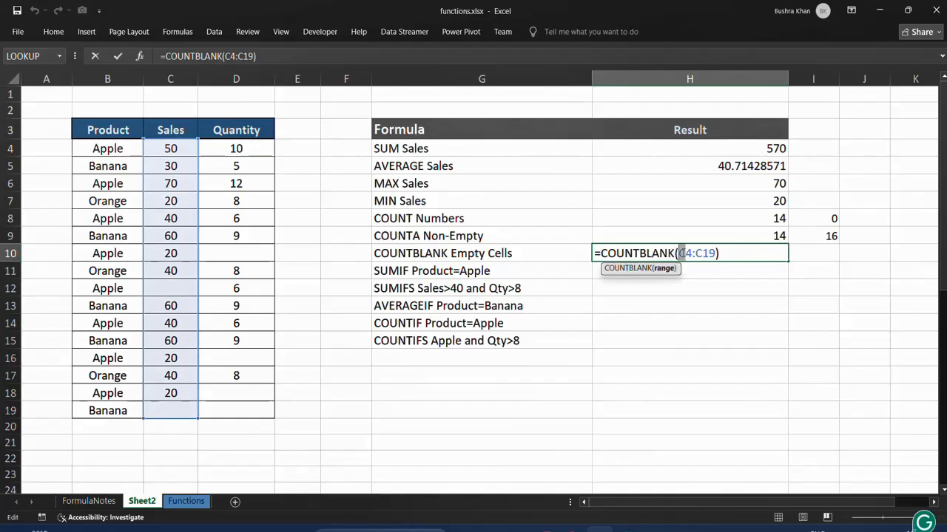
text(D)
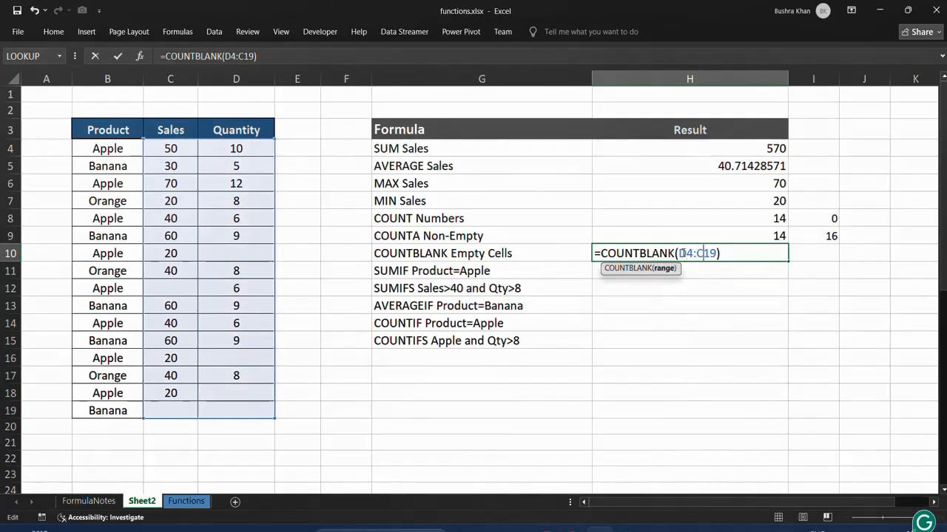
key(shift+Right)
text(D)
key(Return)
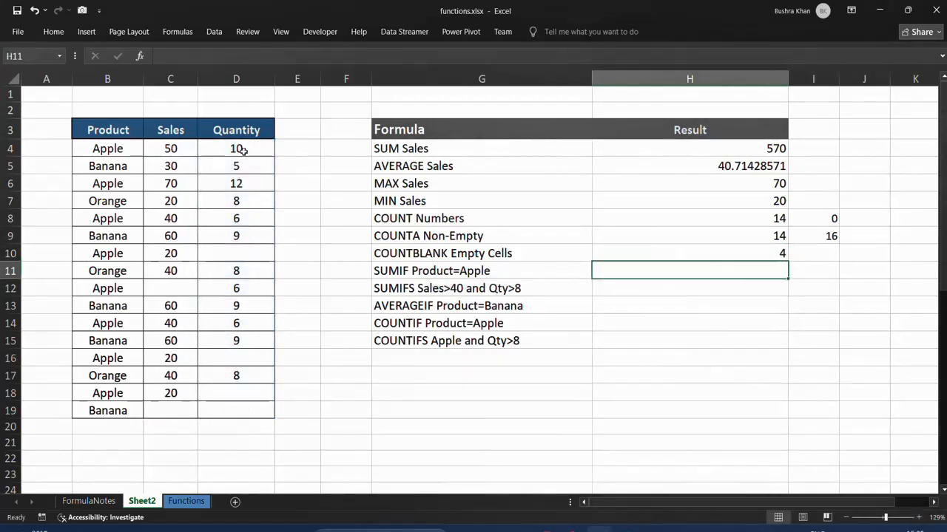
- Enter =COUNTBLANK(B4:B19) in I10 to count the empty cells in the Product column
click(723, 250)
click(806, 250)
text(=co)
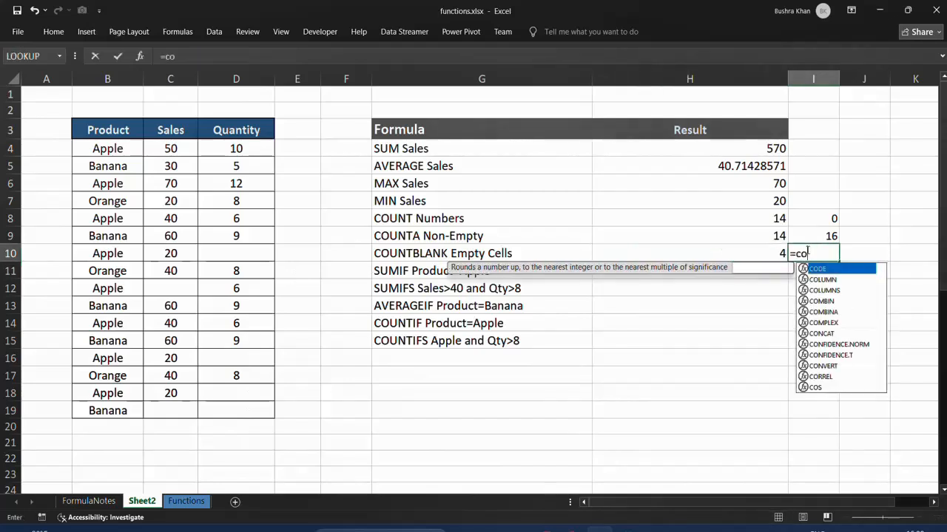
text(untb)
key(Tab)
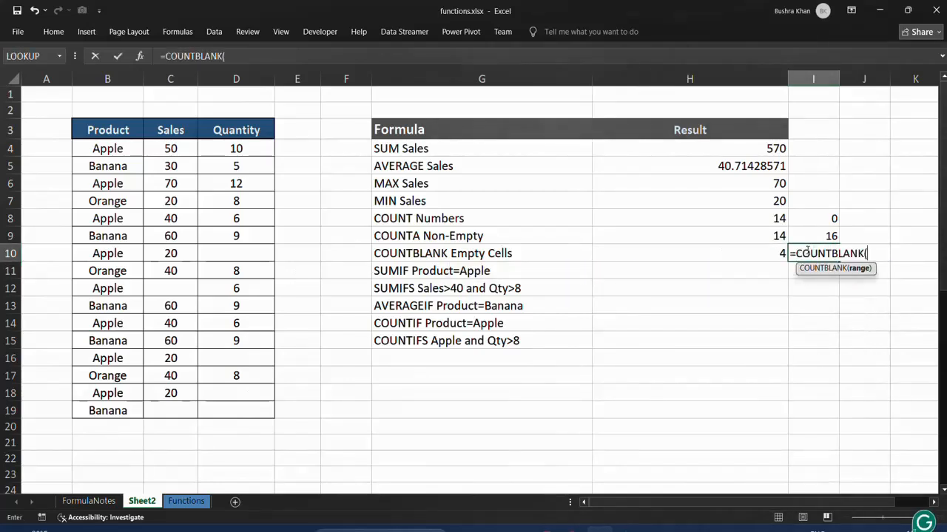
drag(98, 148, 110, 411)
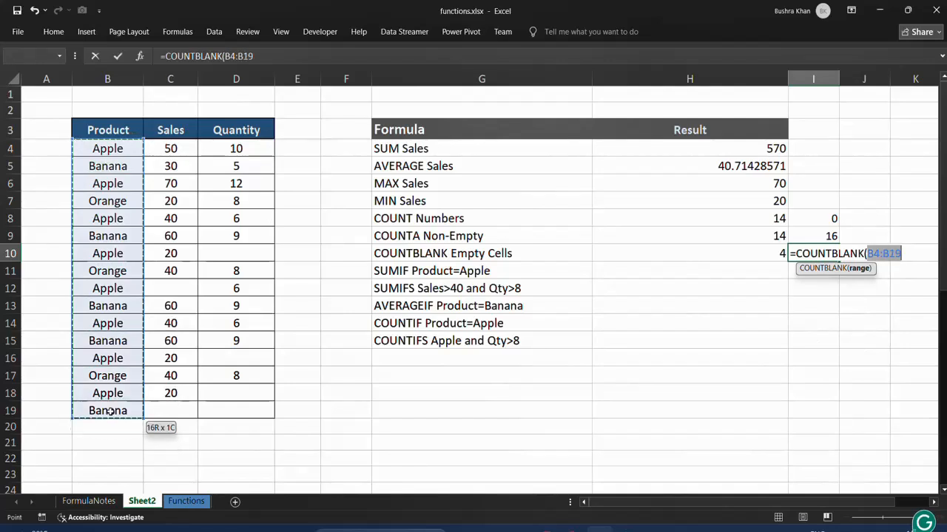
text())
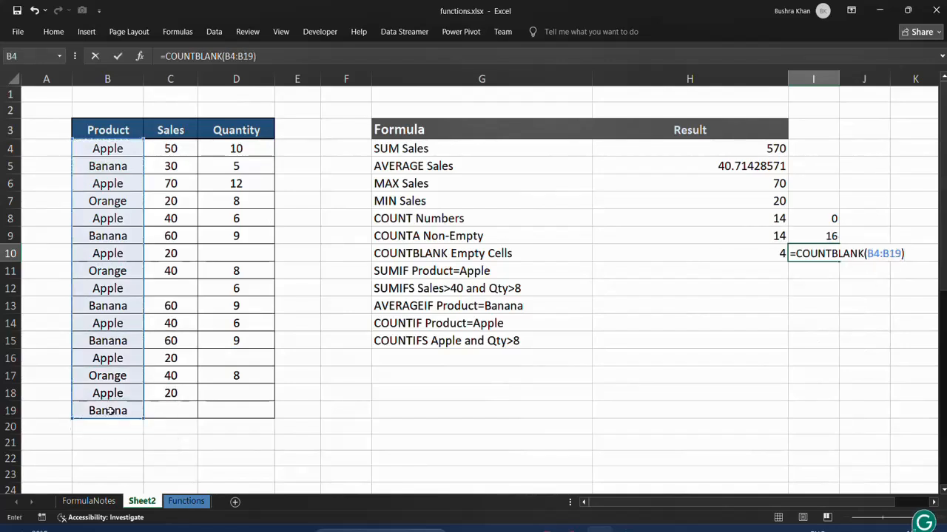
key(Return)
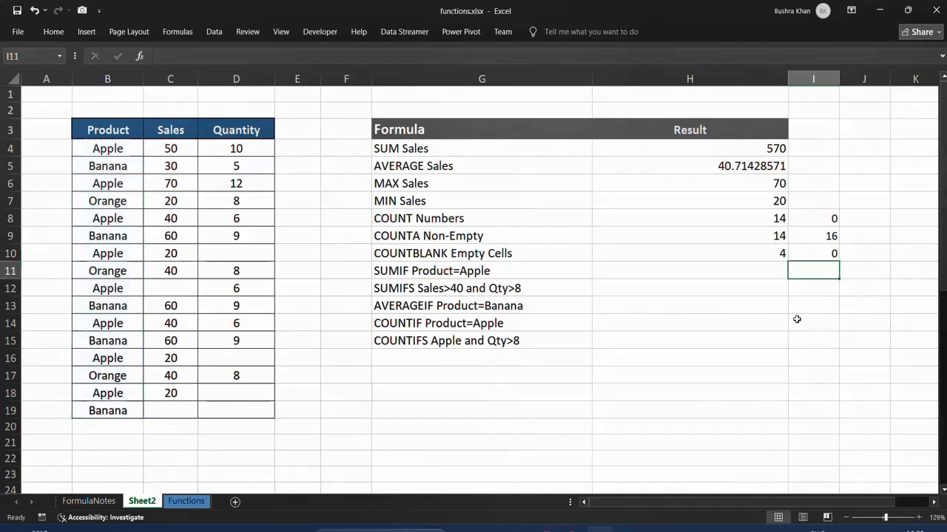
- Clear the product names in B11:B14 to test the COUNTA and COUNTBLANK formulas, and undo the deletion
drag(86, 323, 89, 270)
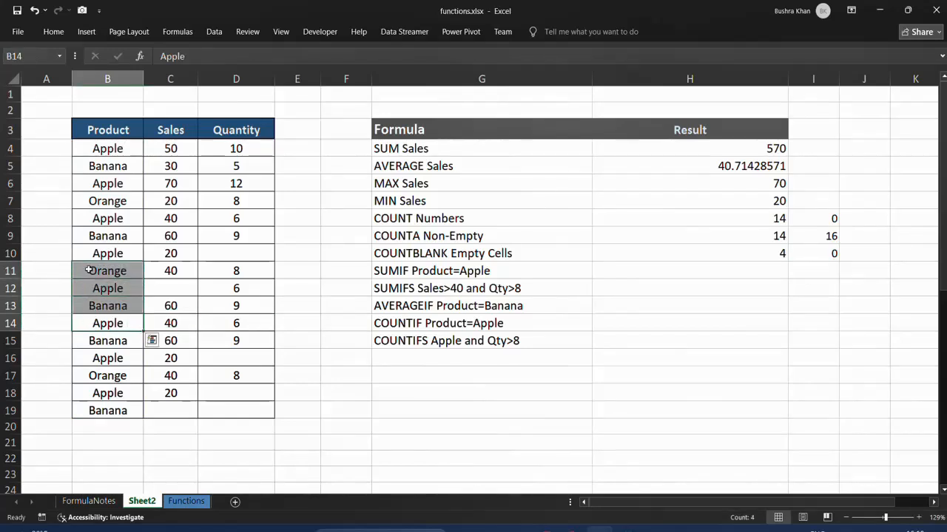
key(Delete)
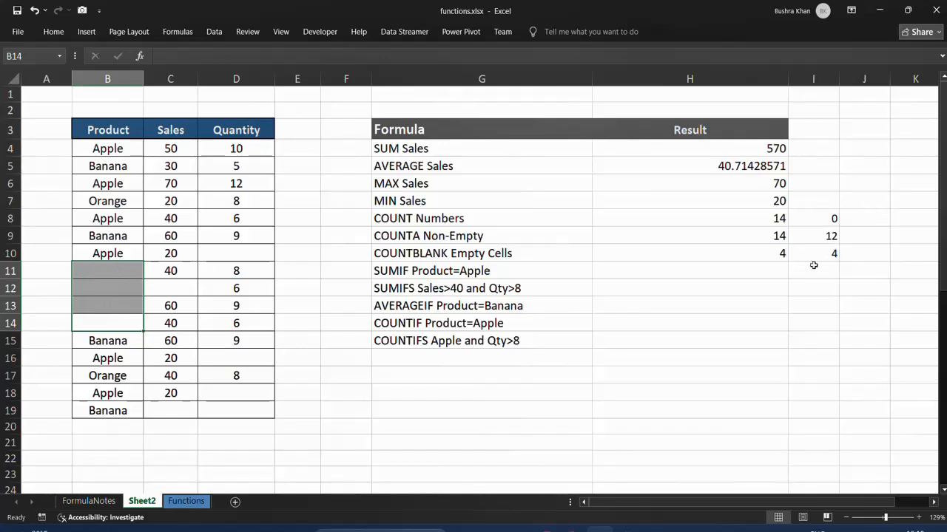
key(ctrl+z)
- Open the FormulaNotes sheet and review its notes on the basic formulas and on SUMIF and SUMIFS
click(730, 270)
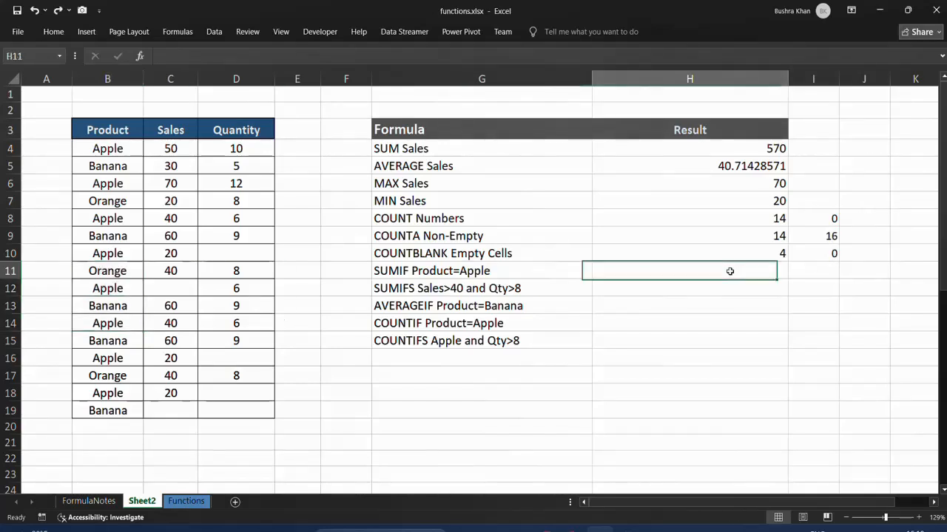
click(74, 502)
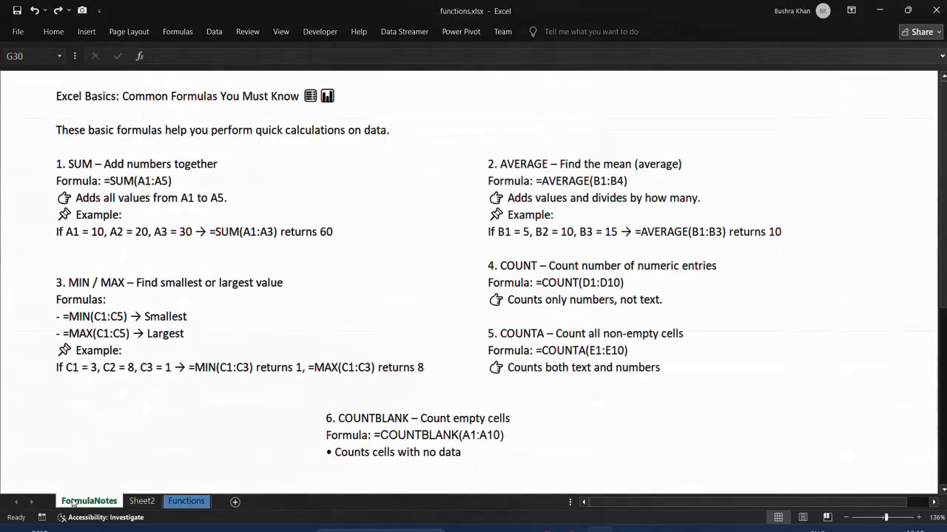
scroll(213, 272, down, 4)
scroll(212, 270, up, 3)
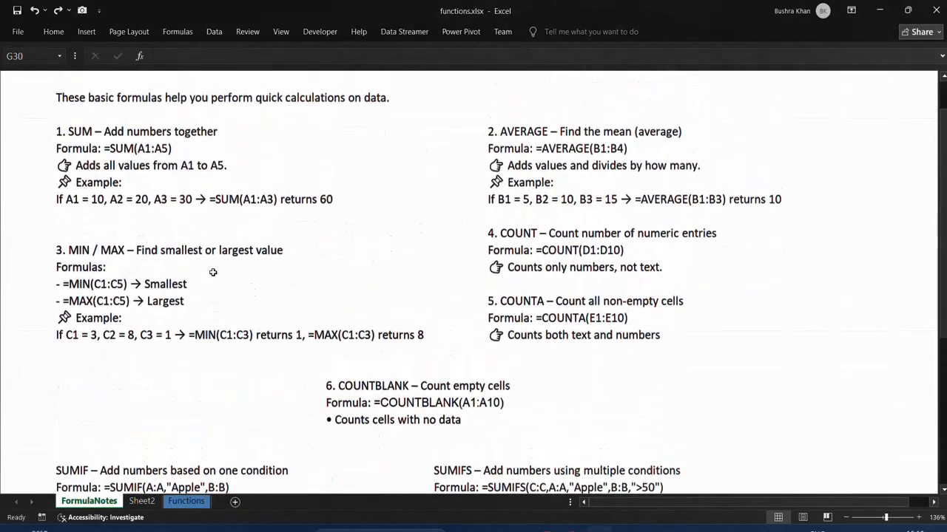